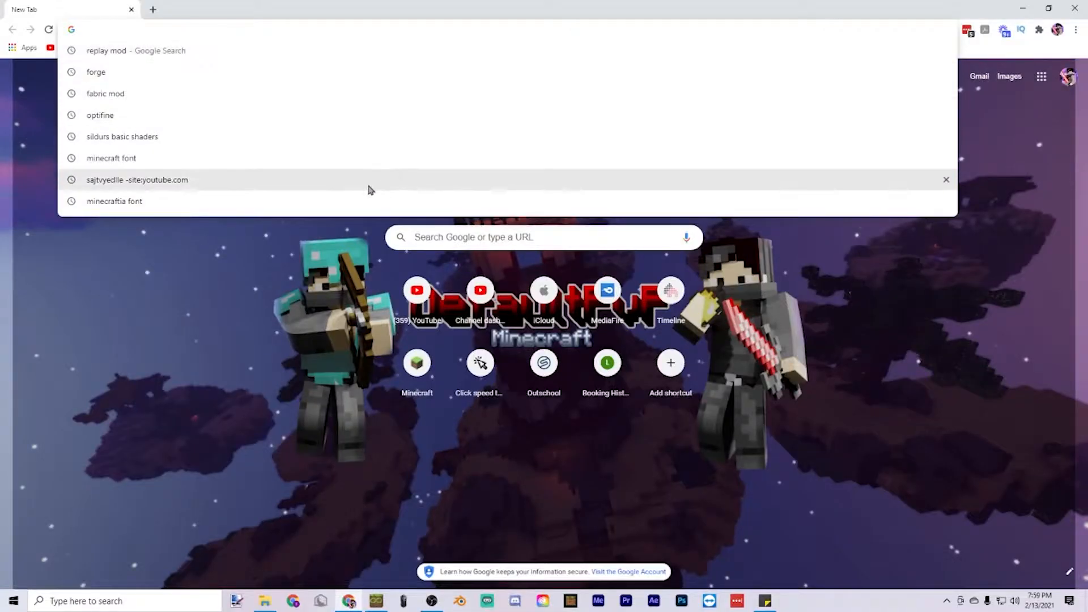
text(https://www.getpaint.net/)
key(Return)
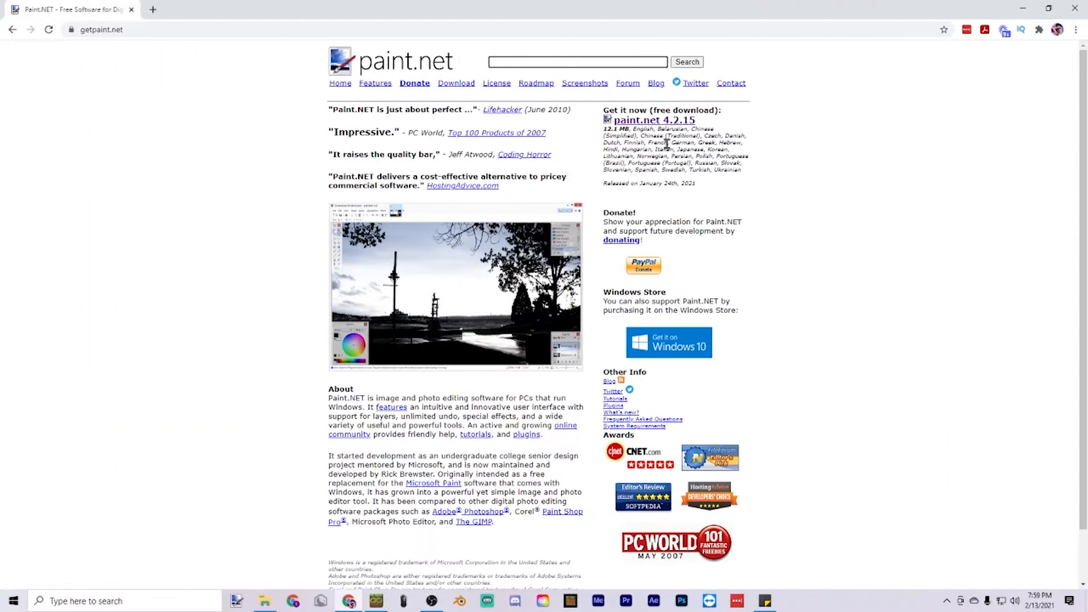
click(650, 121)
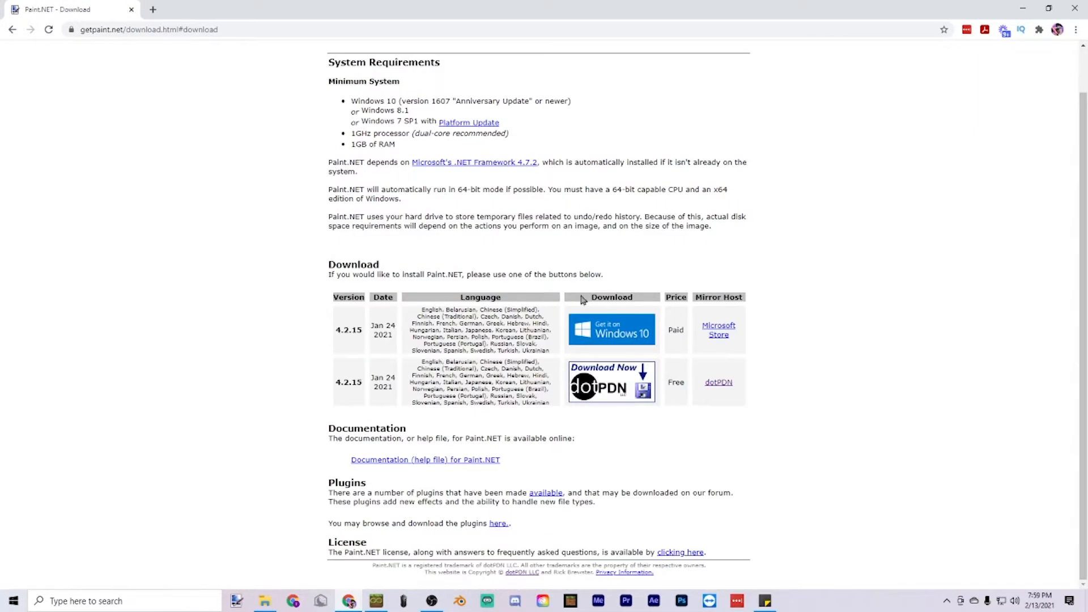
click(616, 369)
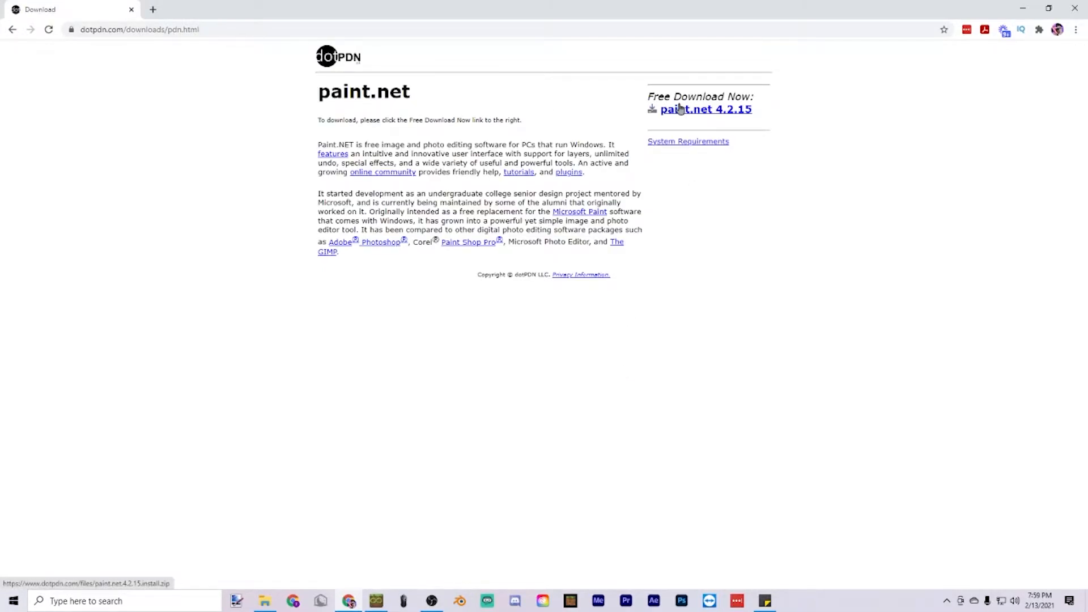
click(703, 108)
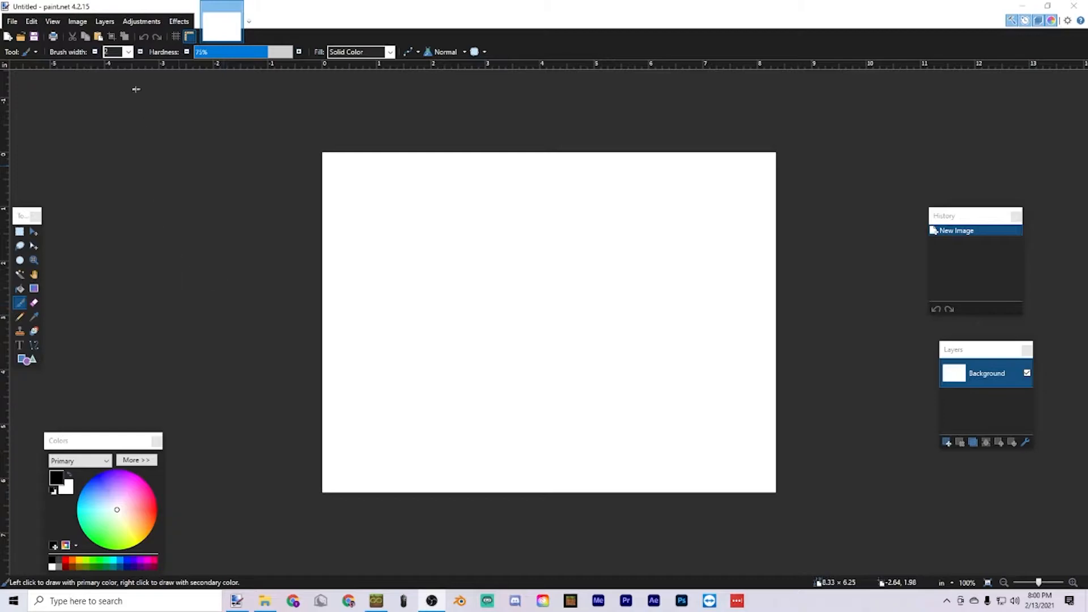
- Set the canvas size of the blank image to 1280 by 720 pixels
click(77, 21)
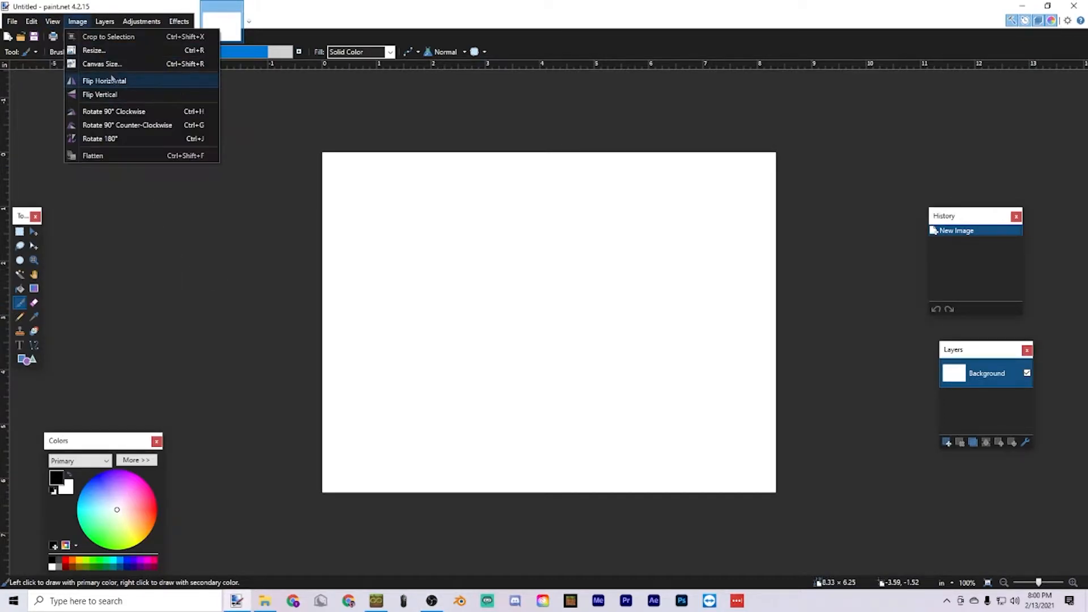
click(102, 65)
text(1280)
key(Tab)
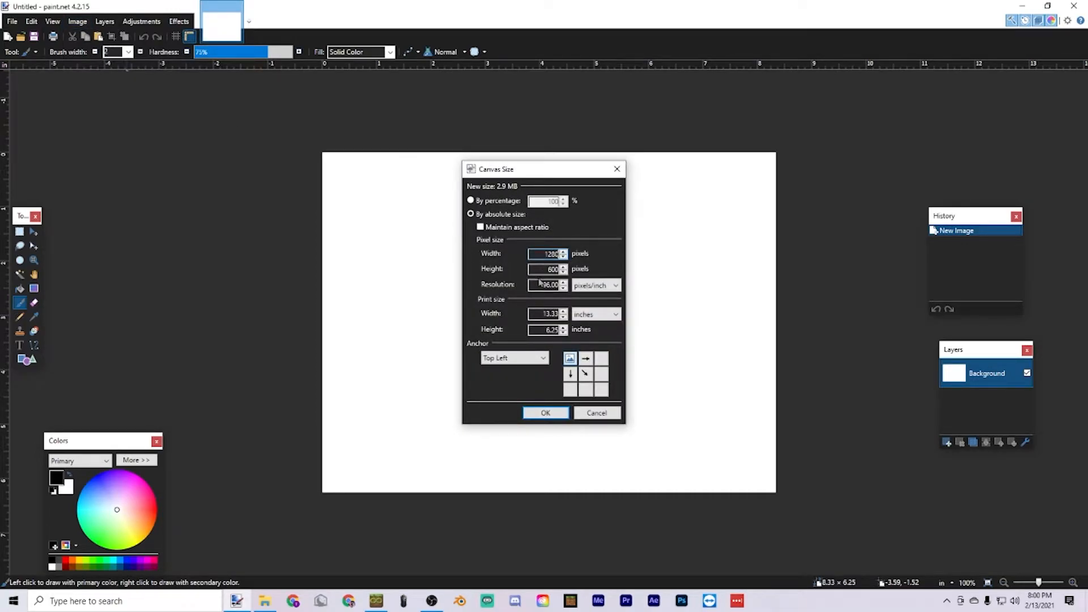
text(720)
key(Return)
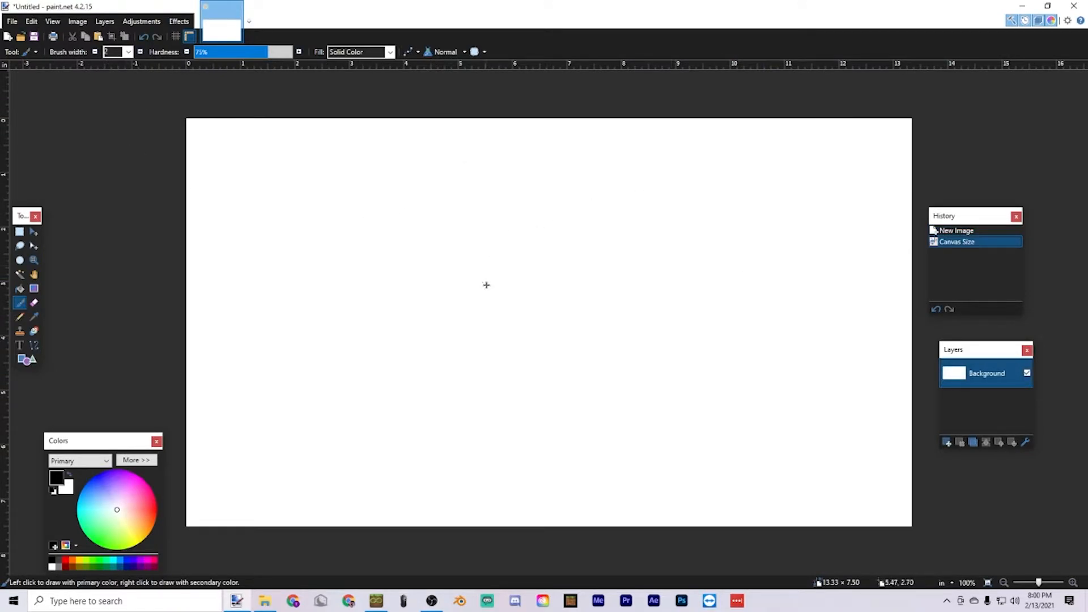
key(ctrl+b)
key(ctrl+0)
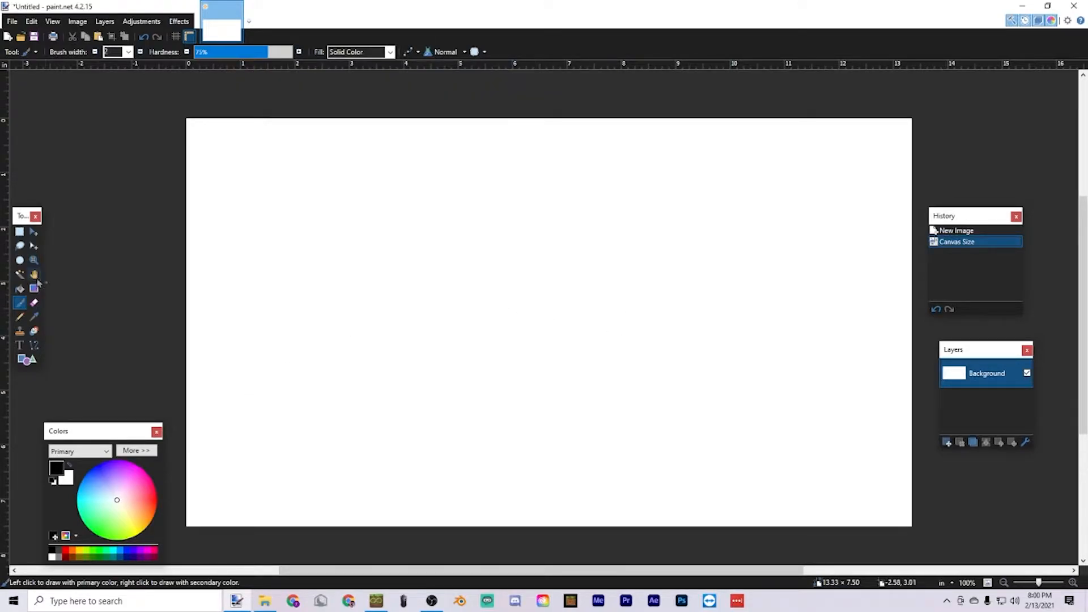
- Open the character screenshot 2021-02-13_19.40.38.png from the screenshots folder
click(19, 231)
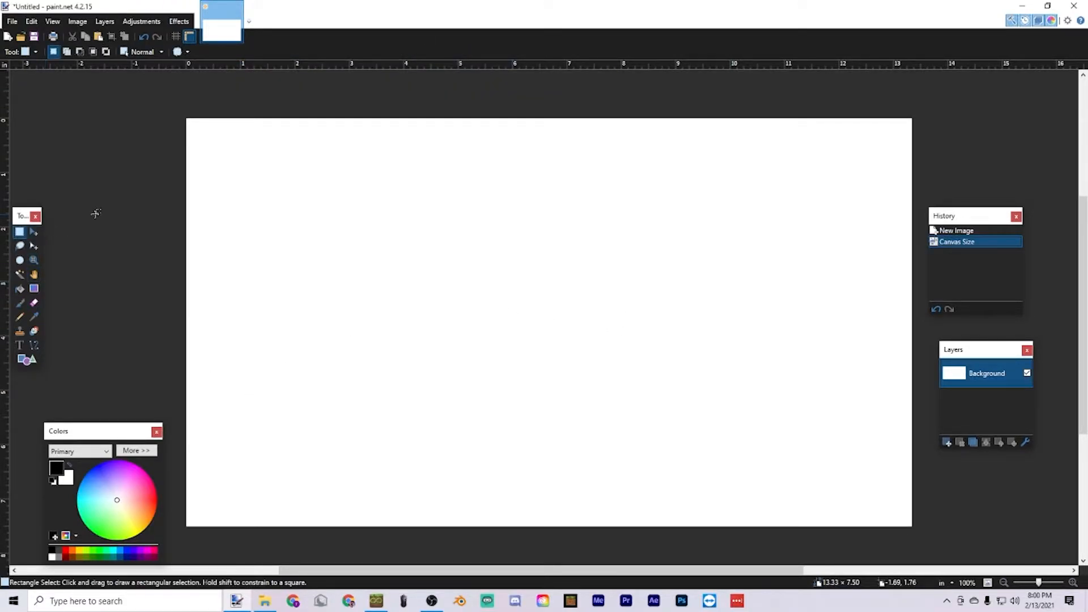
click(23, 42)
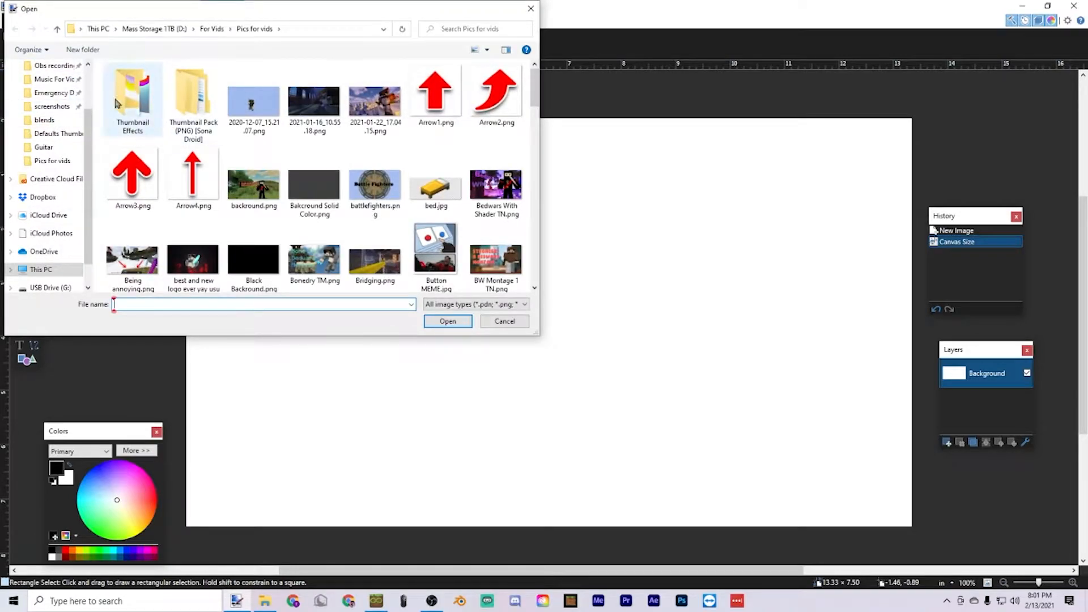
click(47, 107)
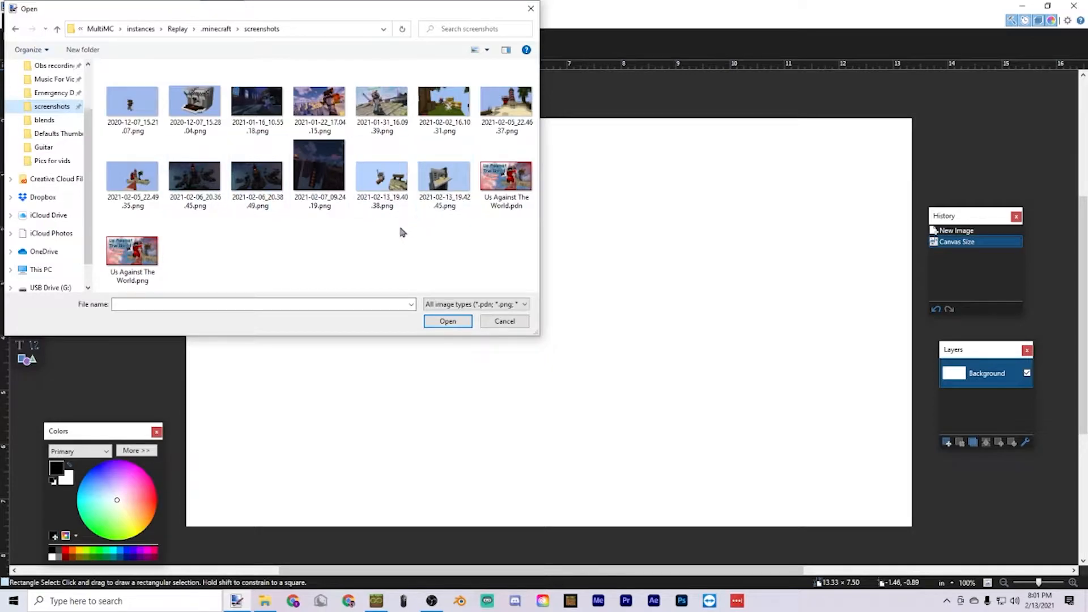
drag(369, 237, 403, 177)
double_click(403, 177)
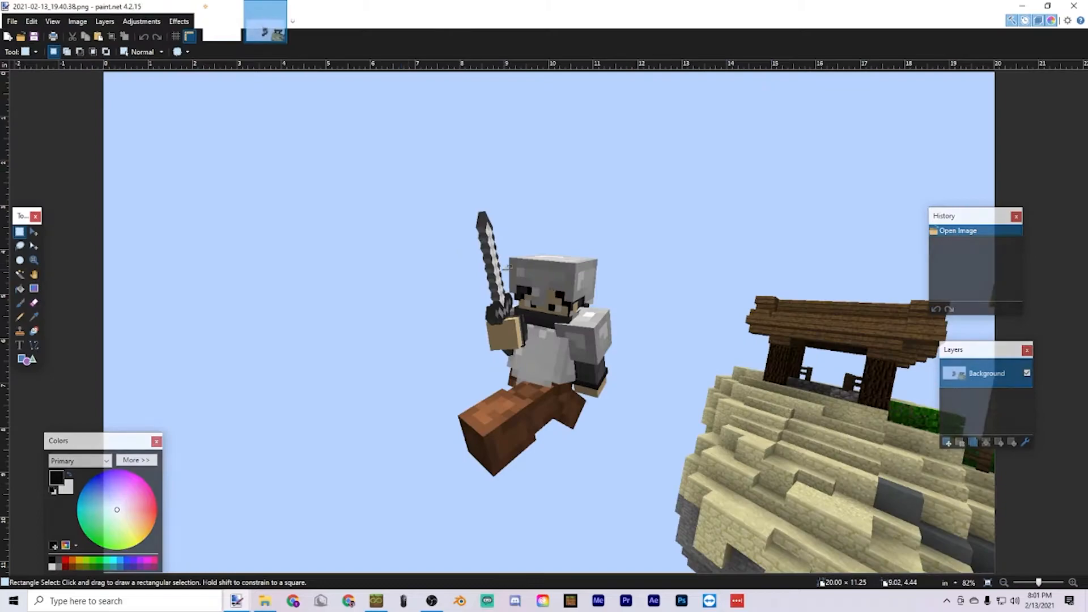
- Select the blue sky around the character with the Magic Wand at 26% tolerance and erase it
scroll(443, 268, down, 1)
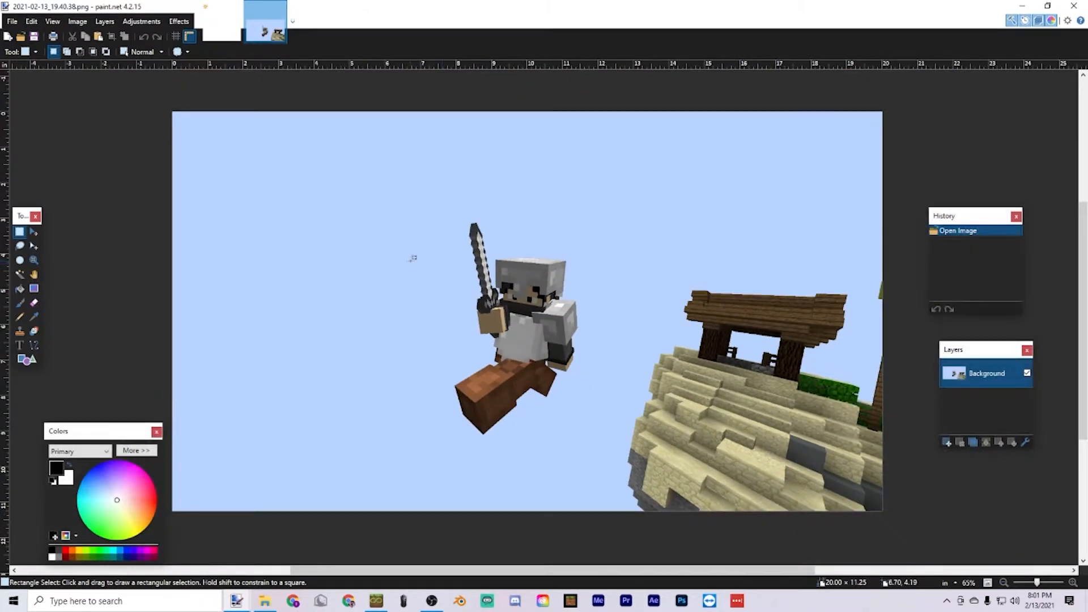
key(s)
key(s)
key(s)
click(408, 259)
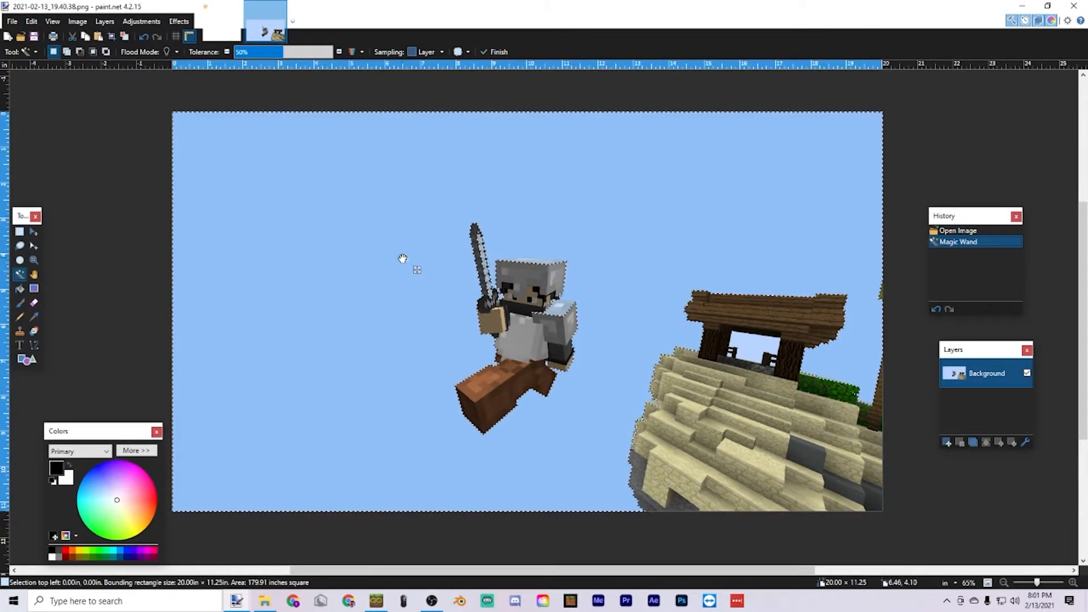
drag(278, 55, 261, 54)
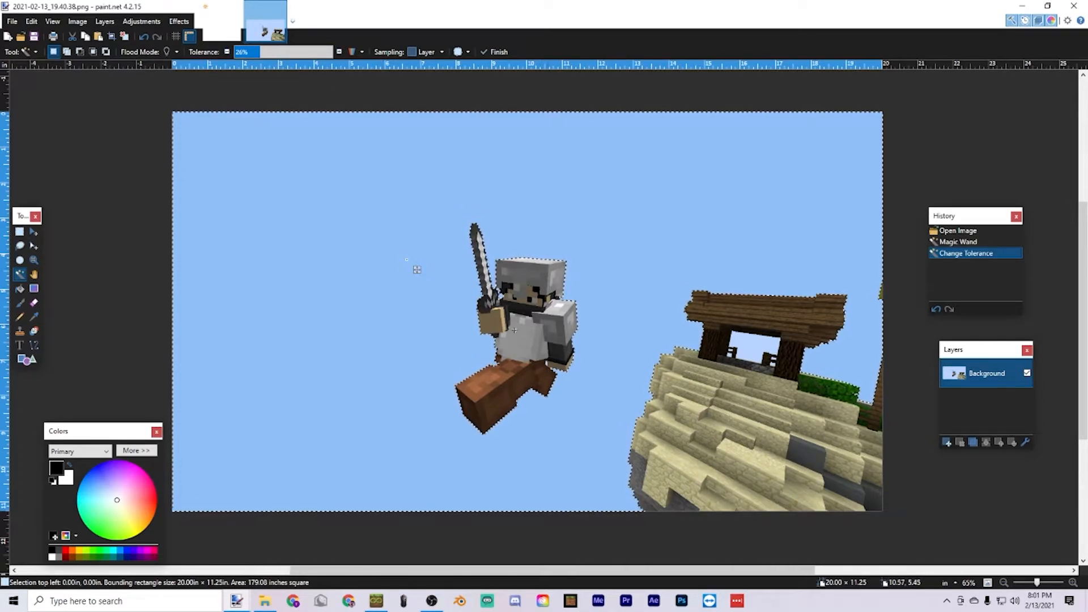
key(Delete)
scroll(810, 320, down, 2)
scroll(816, 318, up, 4)
scroll(815, 315, down, 2)
scroll(814, 313, right, 1)
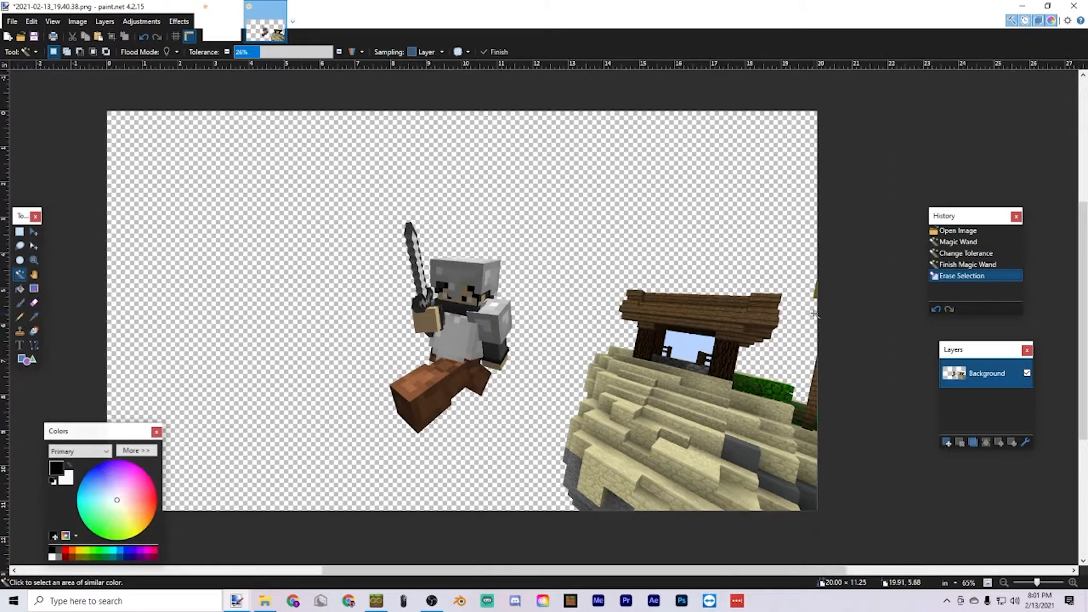
- Select the island beside the character with a rectangle of about 7.2 by 7.6 inches and erase it
scroll(658, 291, up, 2)
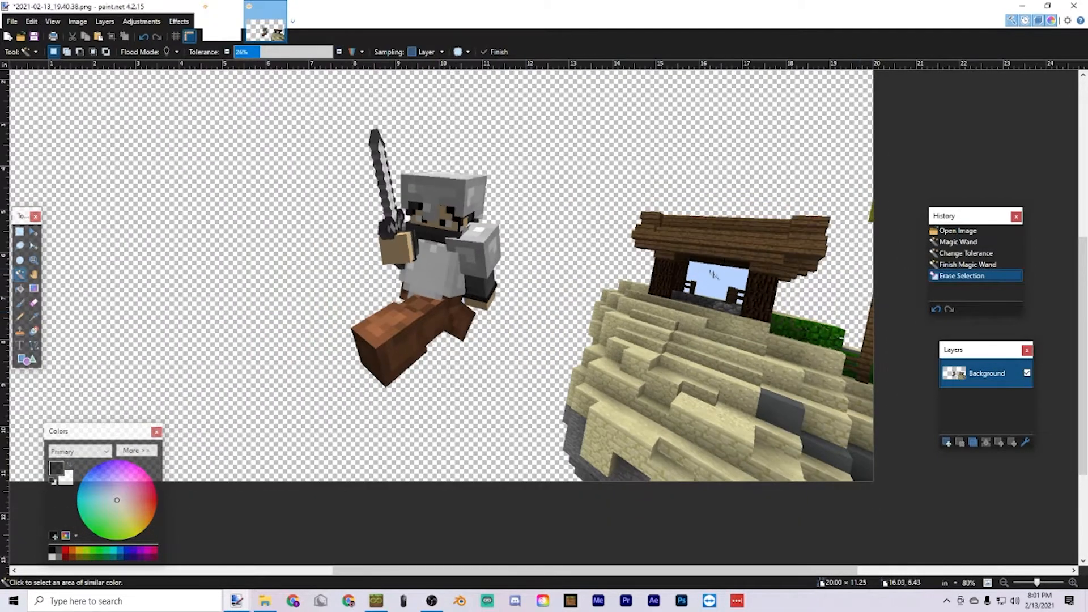
key(ctrl+s)
click(658, 283)
key(s)
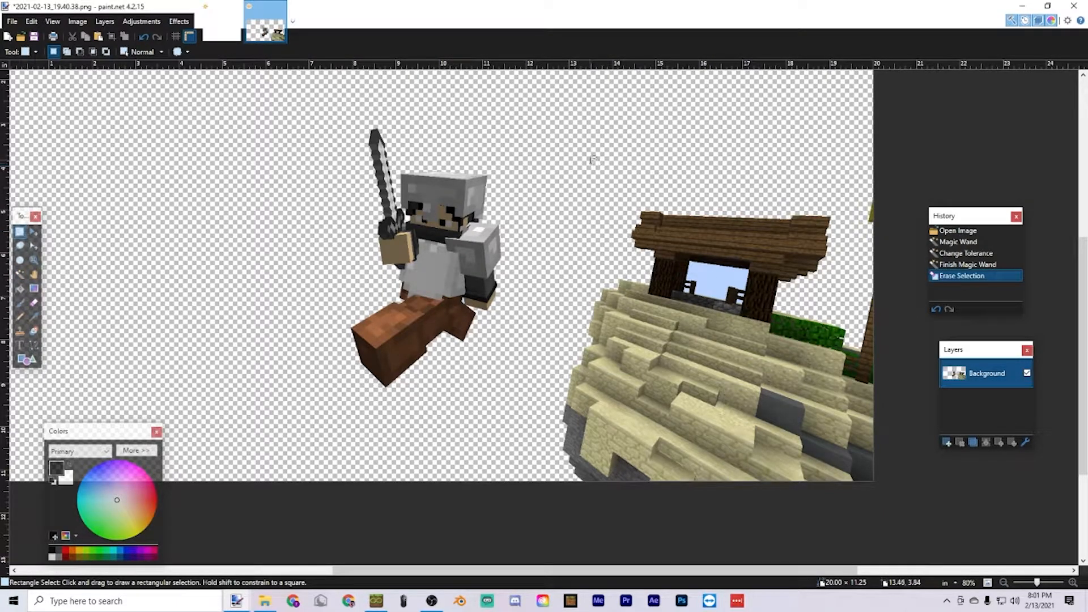
drag(561, 153, 892, 485)
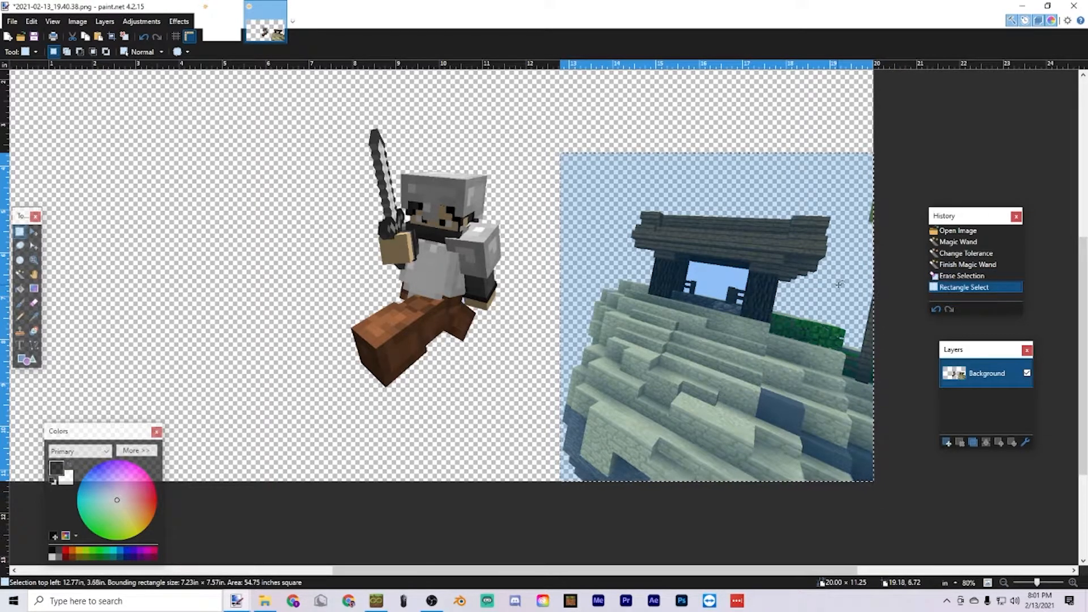
key(Delete)
scroll(718, 316, left, 5)
scroll(718, 316, down, 2)
scroll(718, 316, down, 1)
scroll(718, 315, up, 1)
scroll(718, 316, right, 2)
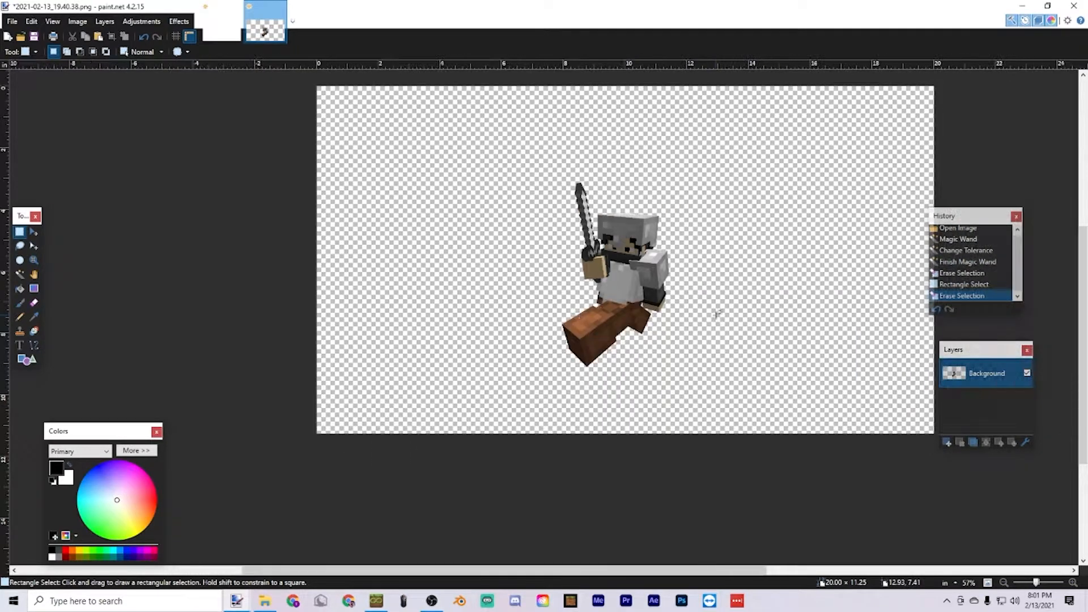
scroll(718, 316, up, 1)
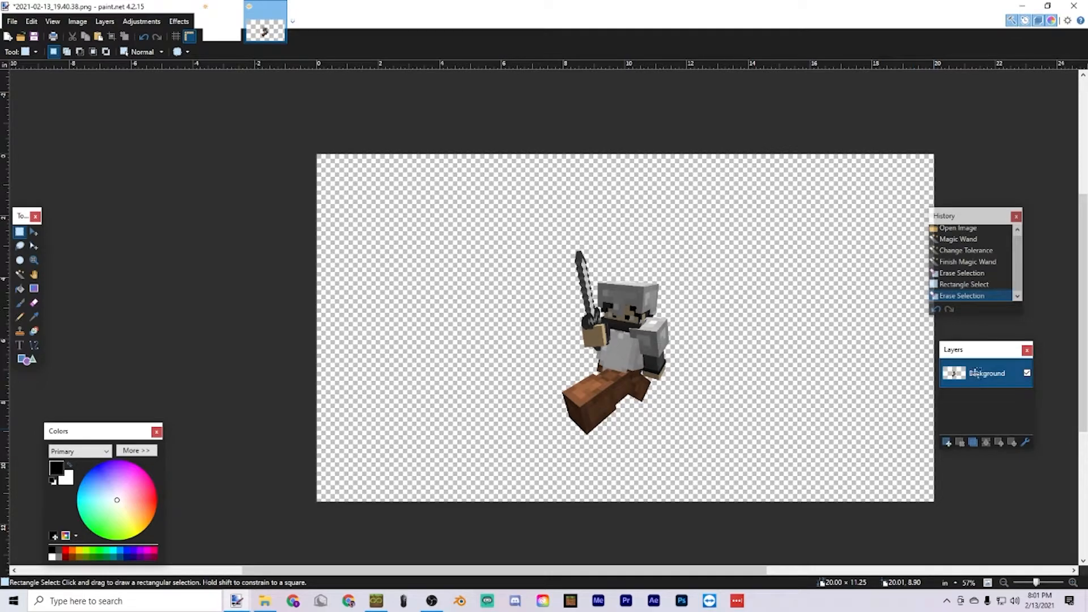
- Add a new layer to the untitled image and paste the cut-out character into it, keeping the canvas size
click(214, 17)
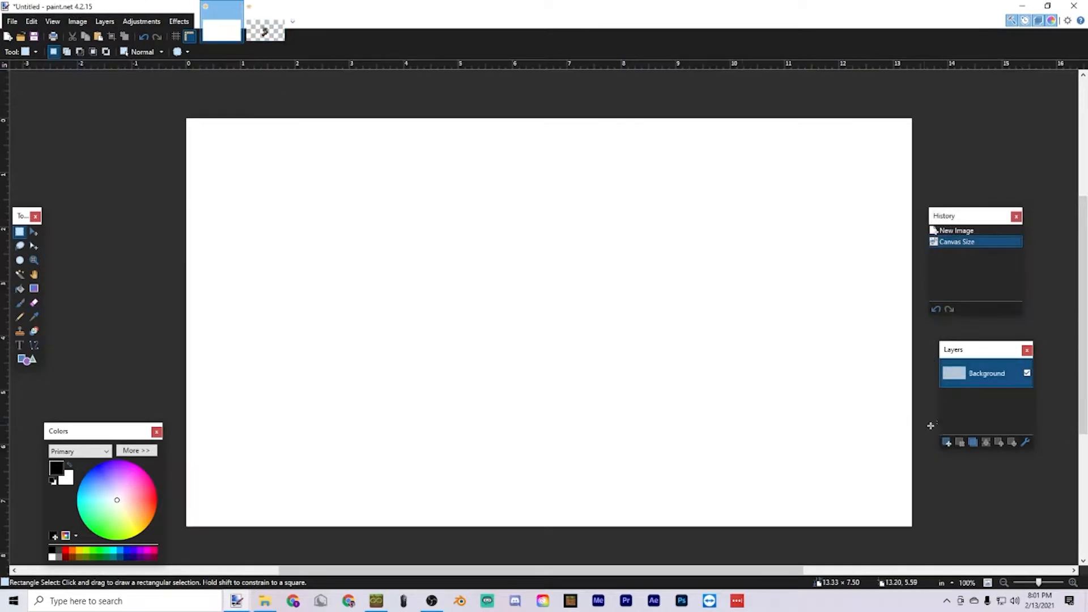
click(946, 443)
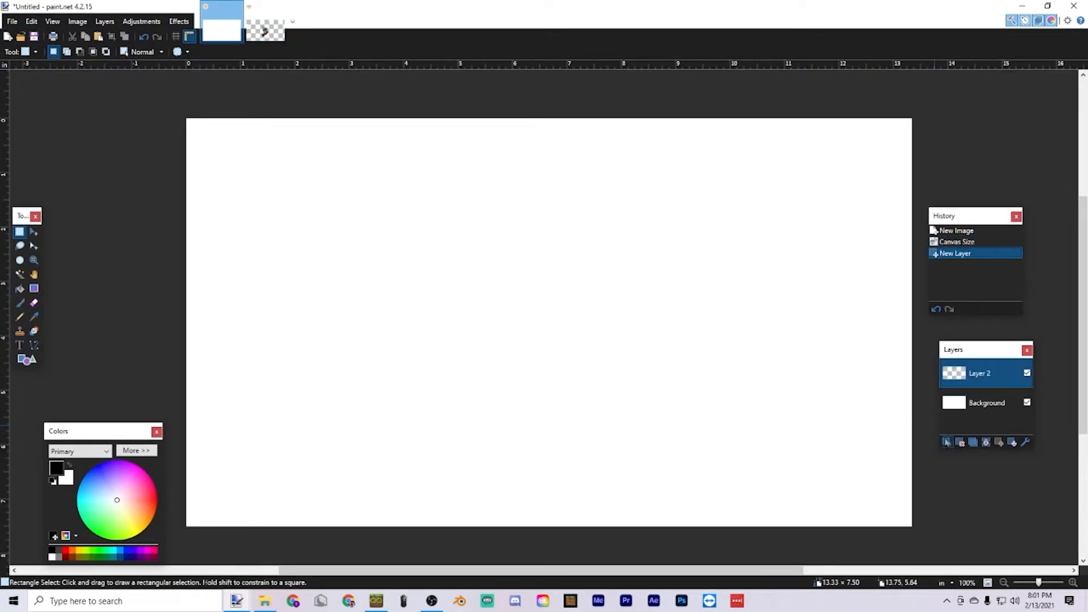
key(ctrl+v)
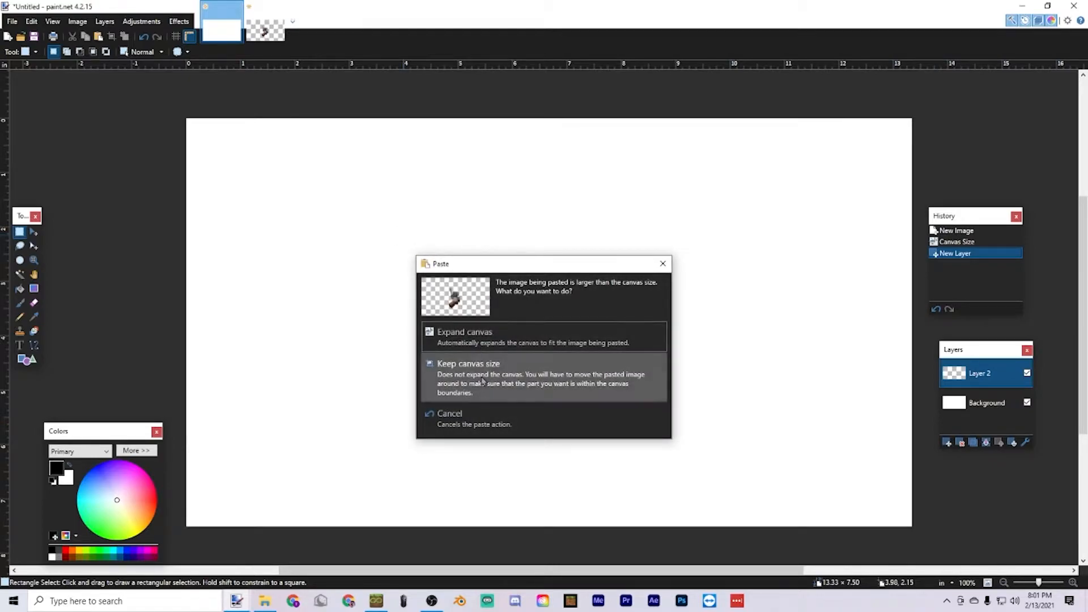
click(481, 376)
- Enlarge the pasted character image to about 24.6 by 13.8 inches, place the character on the canvas's right side, and deselect
drag(779, 400, 858, 289)
scroll(859, 289, down, 3)
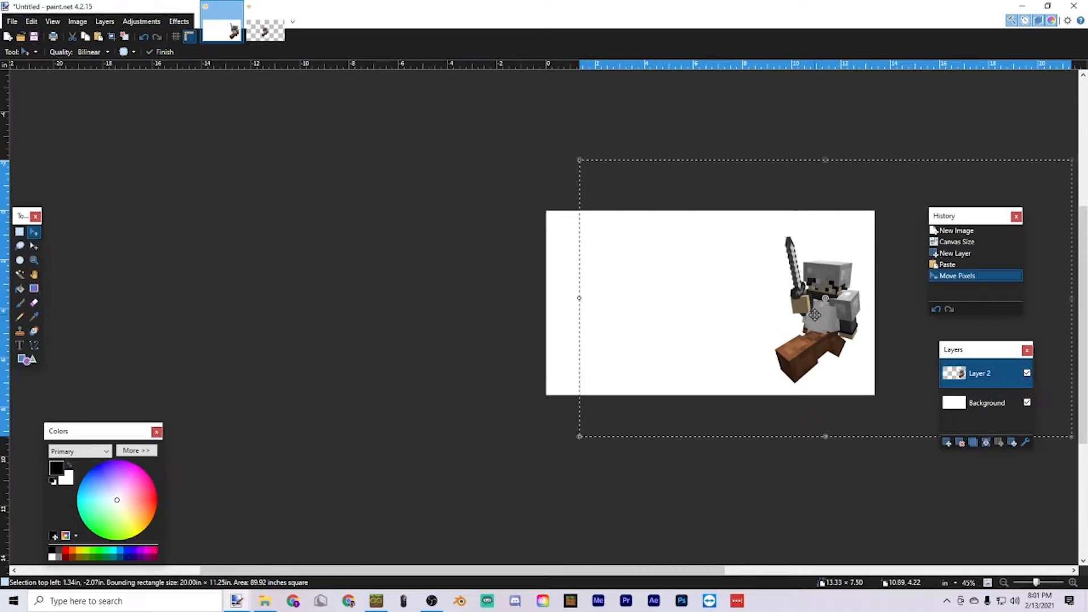
scroll(780, 306, down, 1)
scroll(780, 308, up, 2)
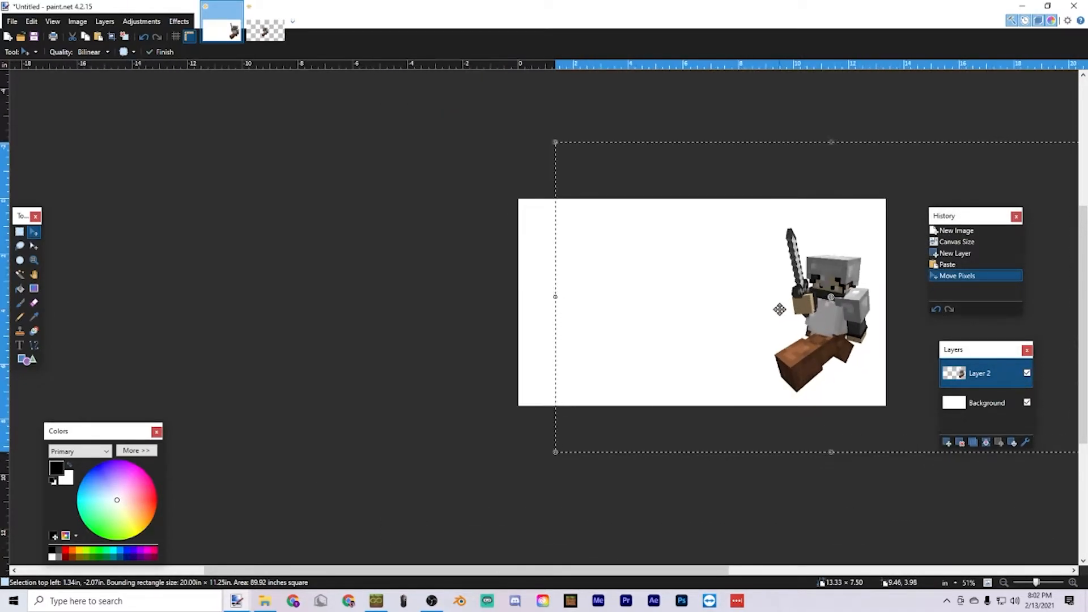
drag(554, 145, 515, 102)
drag(915, 300, 862, 300)
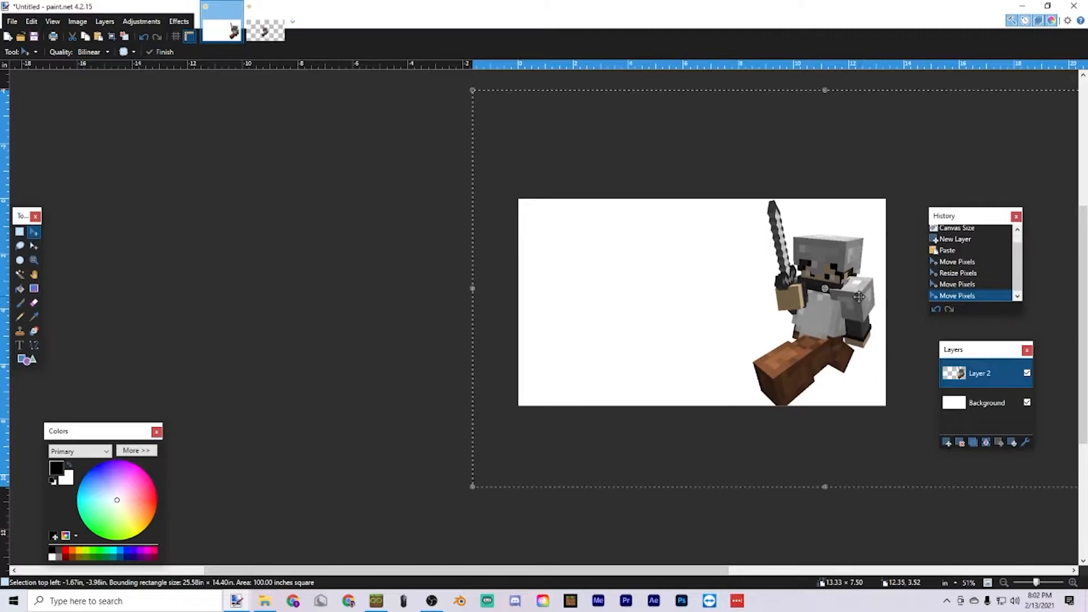
drag(482, 94, 510, 111)
mouse_move(856, 277)
mouse_down()
mouse_move(832, 254)
mouse_move(848, 268)
mouse_up()
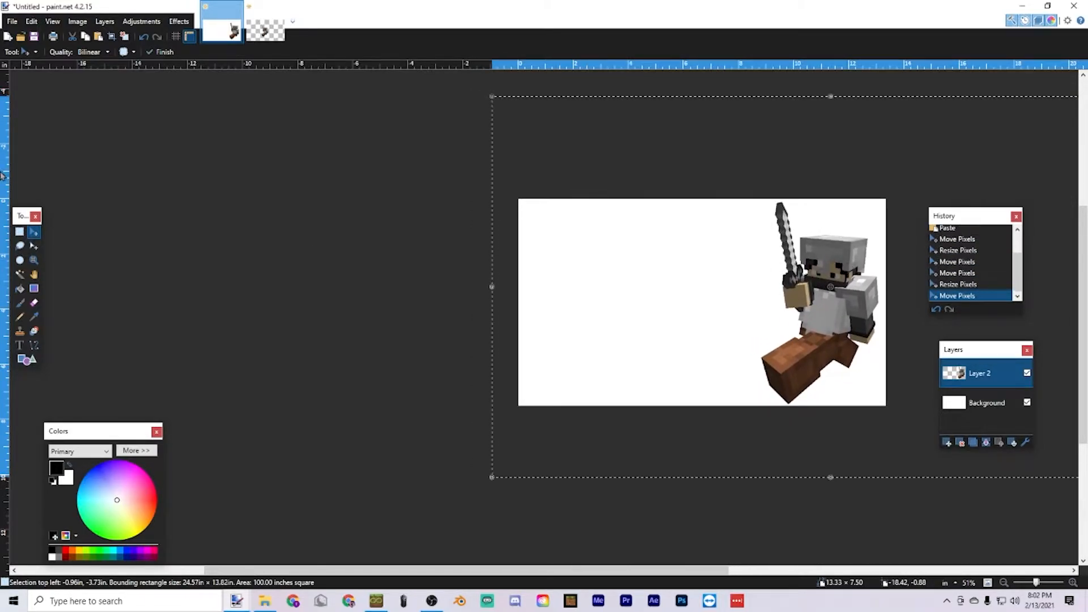
click(19, 231)
click(329, 243)
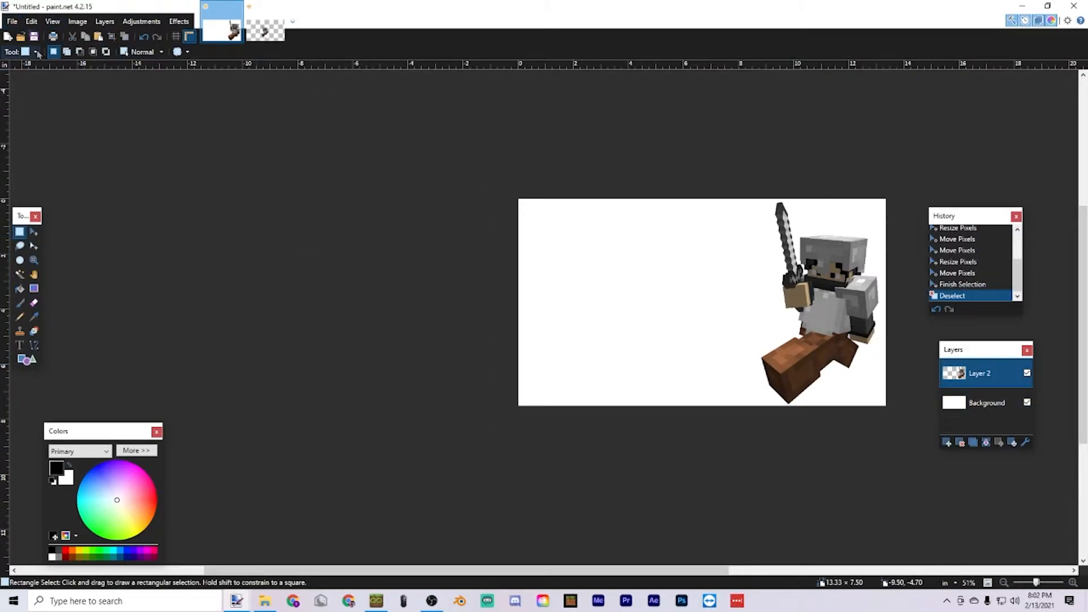
- Open the building screenshot 2021-02-13_19.42.45.png
click(21, 37)
click(447, 179)
double_click(447, 179)
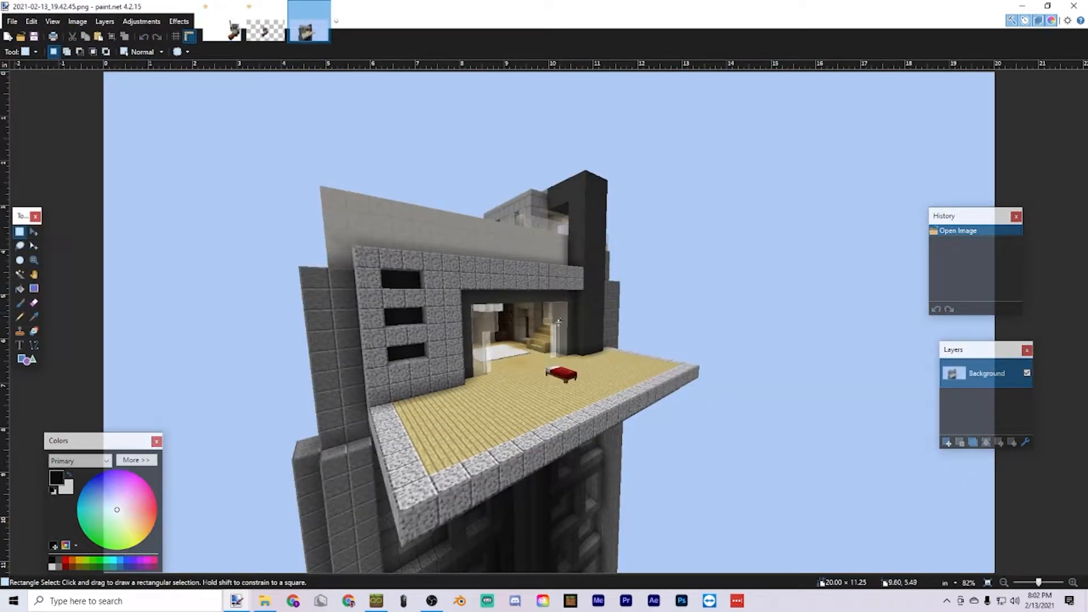
- Select the blue sky around the building with the Magic Wand and erase it
key(s)
key(s)
key(s)
click(734, 298)
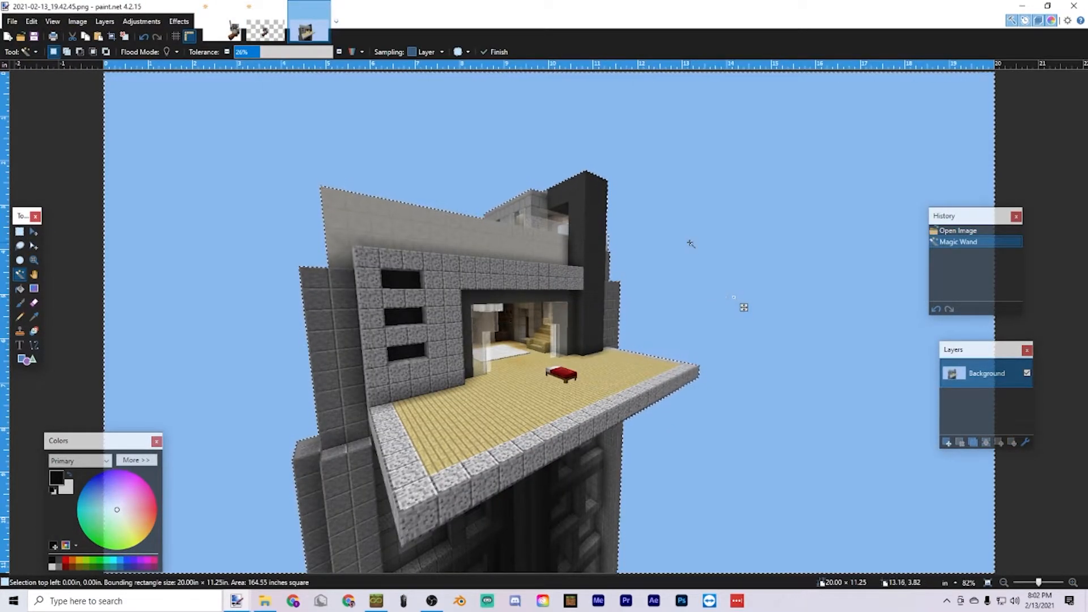
key(Delete)
scroll(566, 276, down, 4)
scroll(552, 275, up, 3)
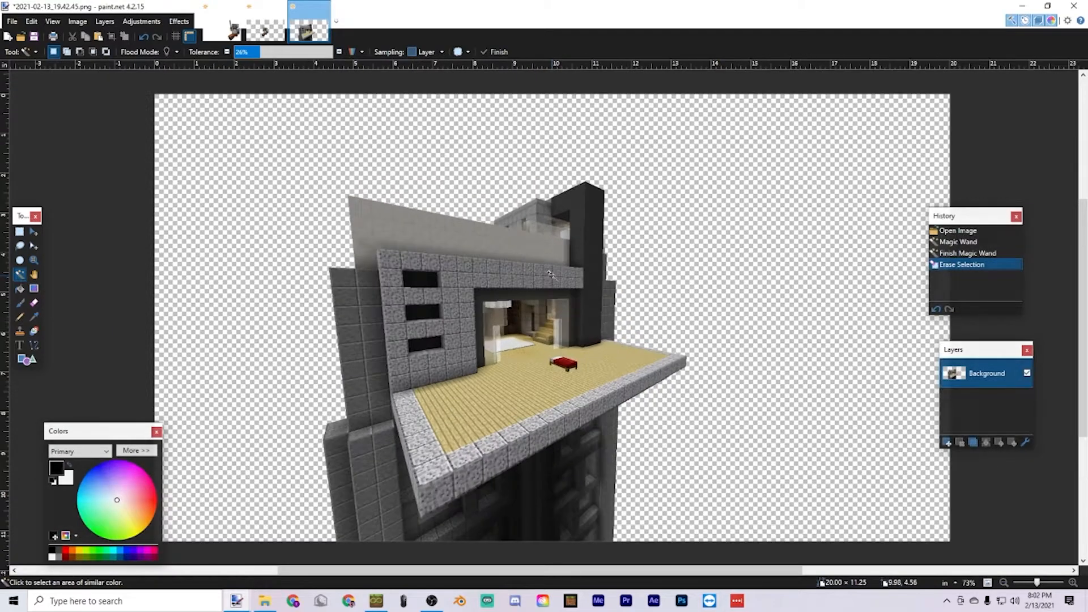
- Add a layer directly above the untitled image's Background and paste the cut-out building into it, keeping the canvas size
click(222, 24)
click(987, 402)
click(947, 442)
key(ctrl+v)
click(548, 384)
- Move the pasted building to the canvas's left side, beside the character, and deselect it
scroll(722, 319, down, 3)
scroll(722, 316, up, 3)
drag(748, 301, 642, 244)
click(19, 231)
click(227, 233)
scroll(690, 342, right, 3)
scroll(688, 342, left, 2)
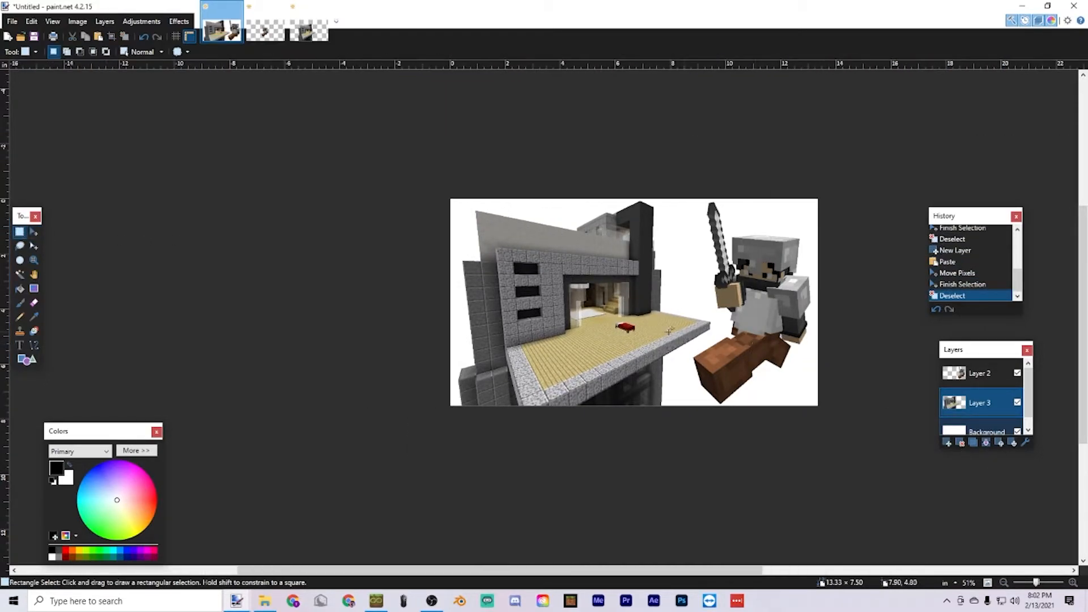
scroll(670, 331, right, 1)
- Open the sky picture sky irl.jfif from the Pics for vids folder, searching for "sky"
click(21, 36)
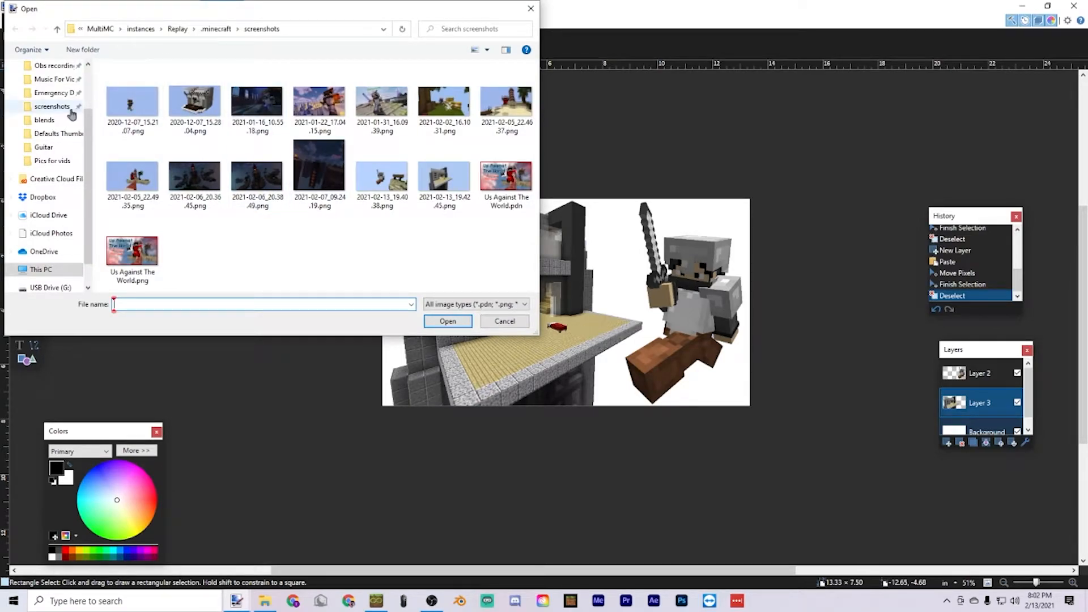
scroll(68, 118, up, 1)
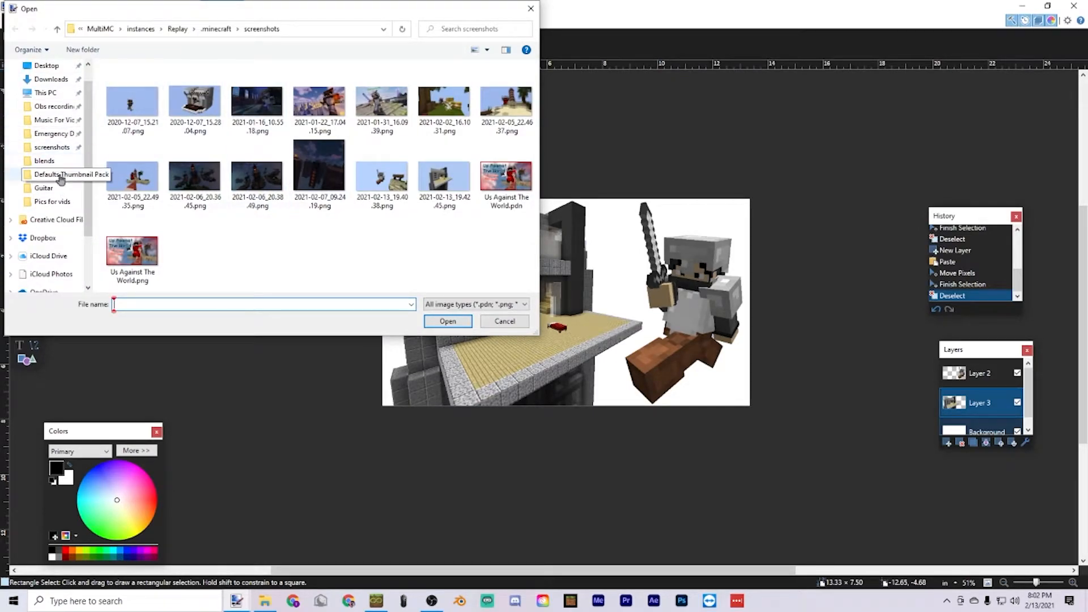
click(59, 199)
scroll(317, 181, down, 10)
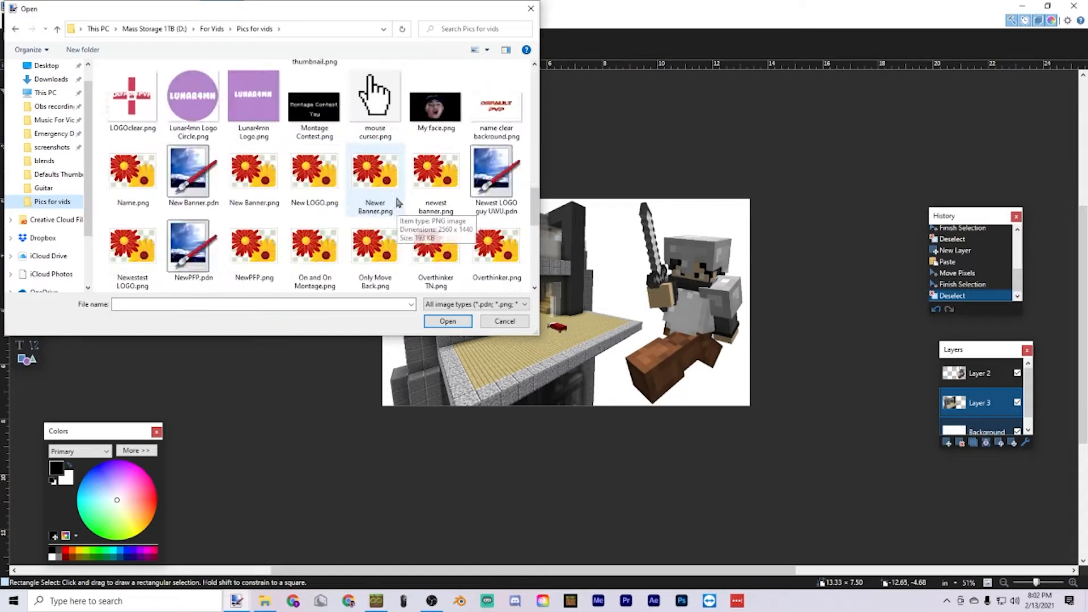
text(sky)
click(493, 73)
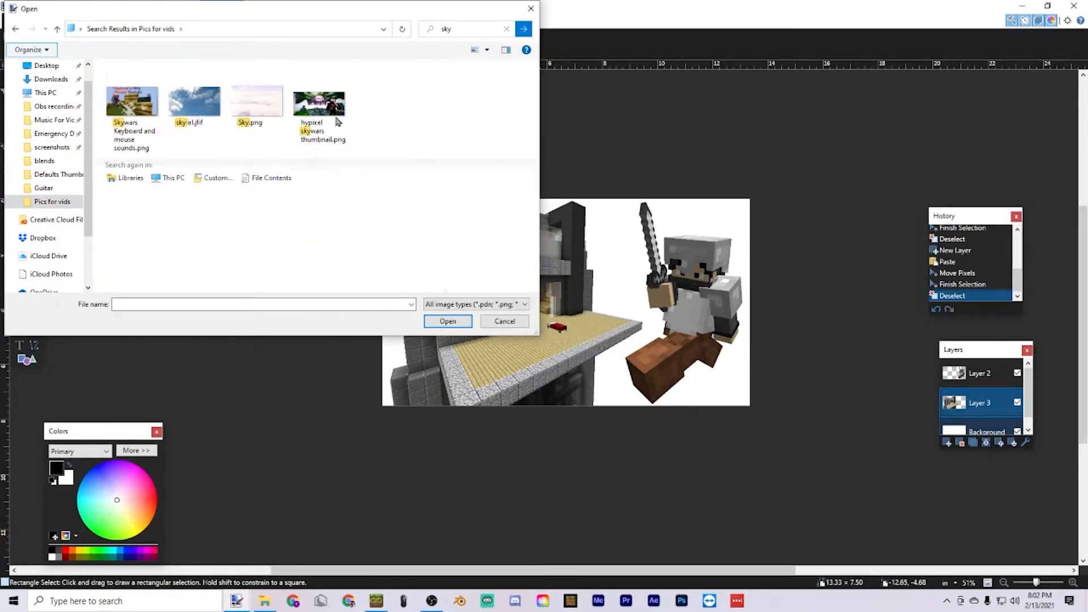
double_click(218, 130)
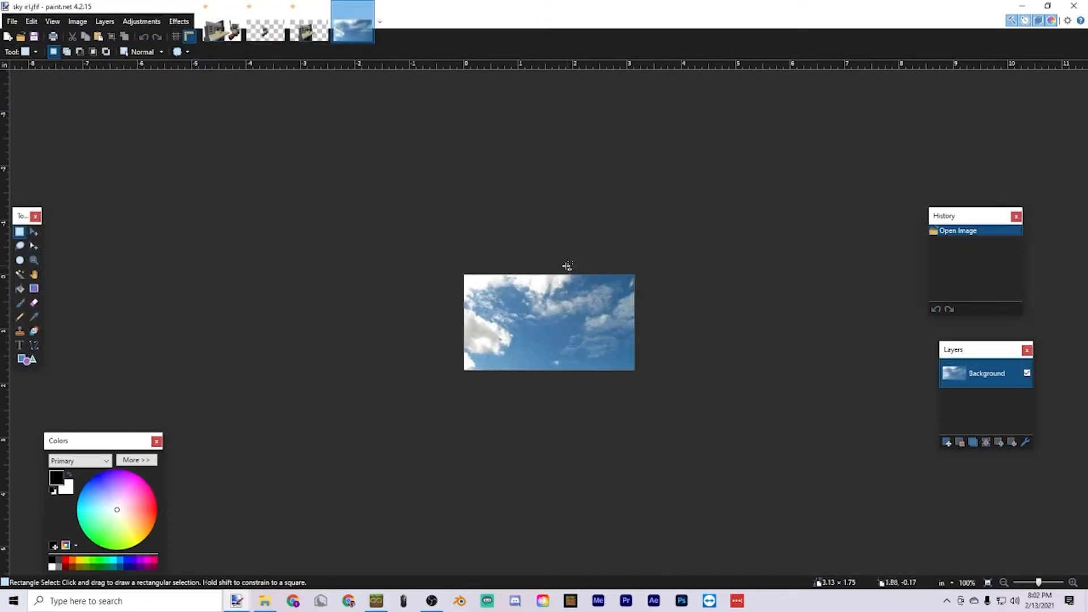
- Paste the sky picture into the untitled image's Background layer and stretch it to cover the whole canvas, leaving nothing selected
click(223, 30)
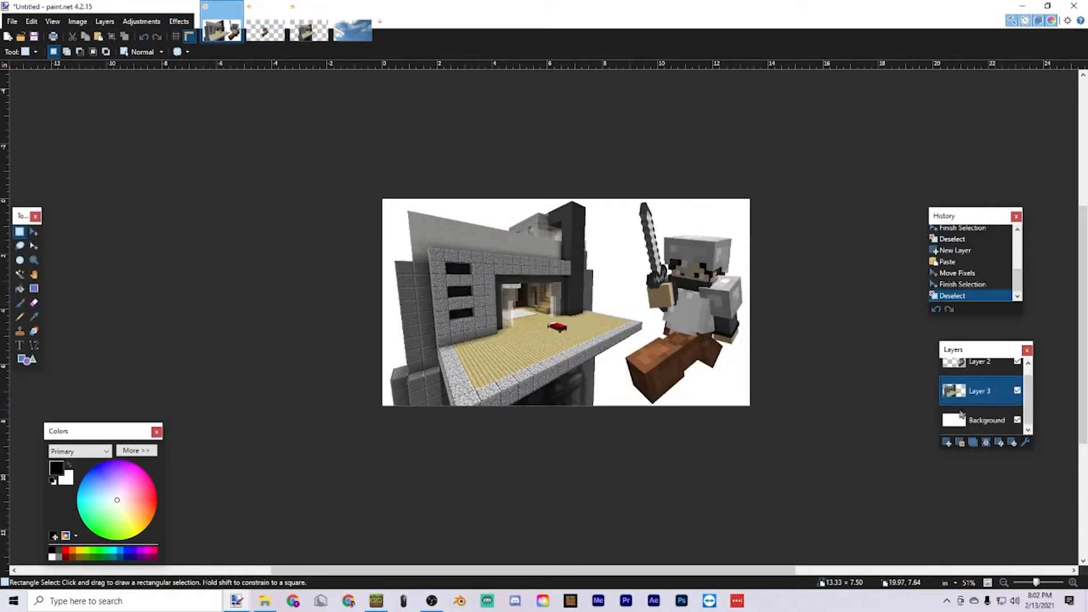
click(970, 409)
key(ctrl+v)
drag(472, 247, 861, 439)
click(20, 233)
click(221, 152)
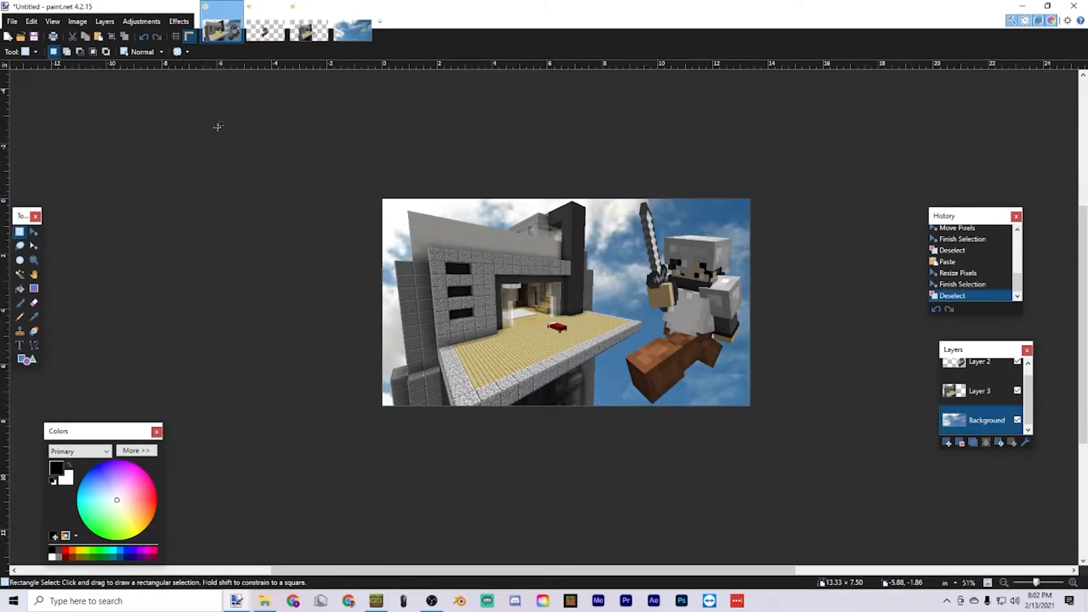
click(178, 25)
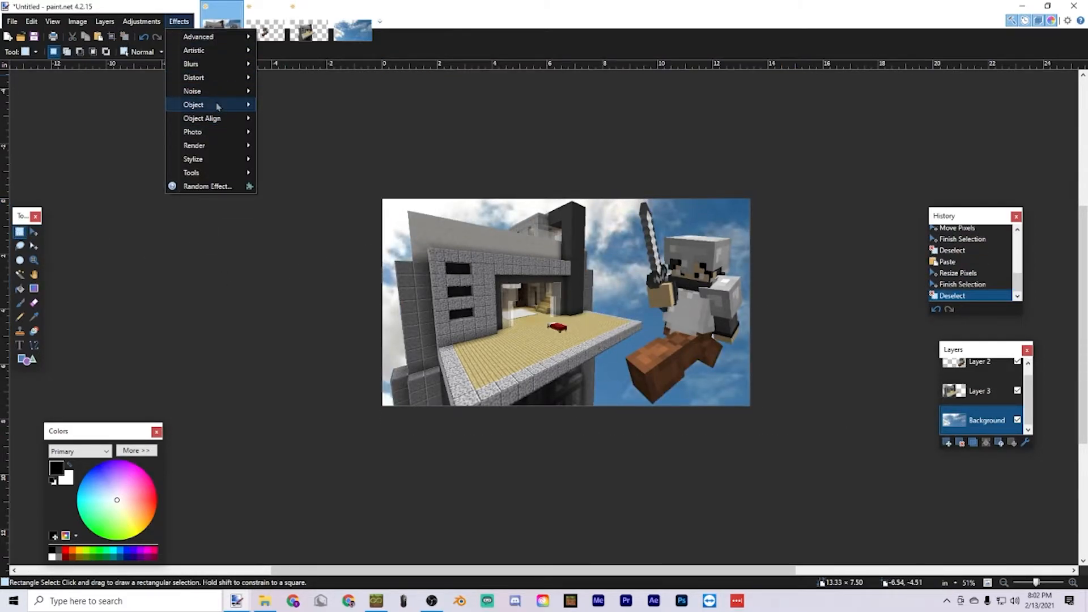
mouse_move(204, 70)
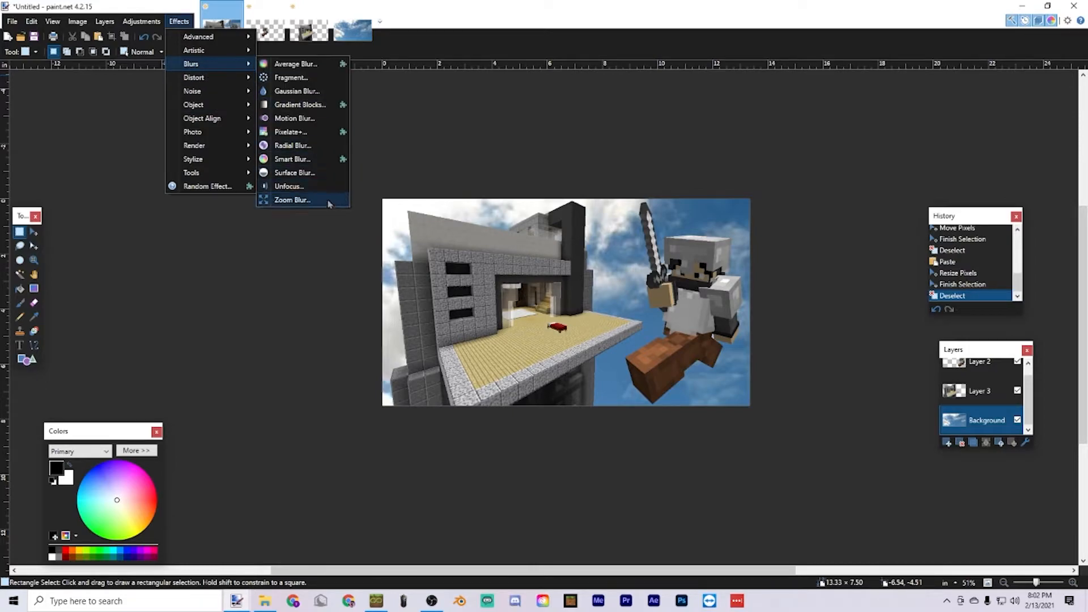
click(312, 91)
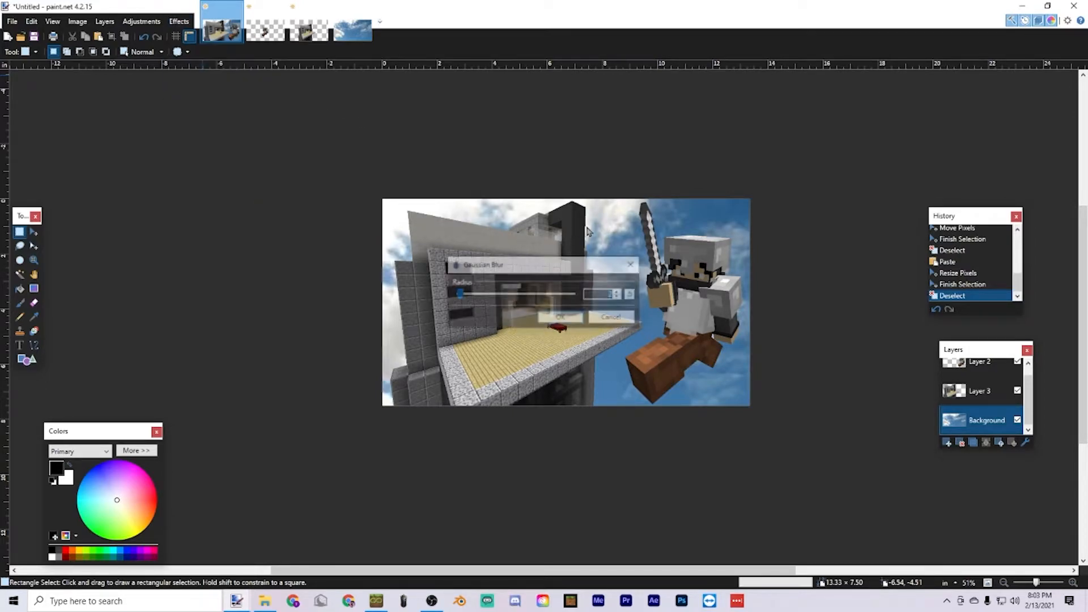
drag(453, 297, 463, 296)
click(564, 317)
- Apply a Zoom Blur to the sky on the Background layer with a zoom amount of about 14 and a 0.00, 0.00 center
click(179, 21)
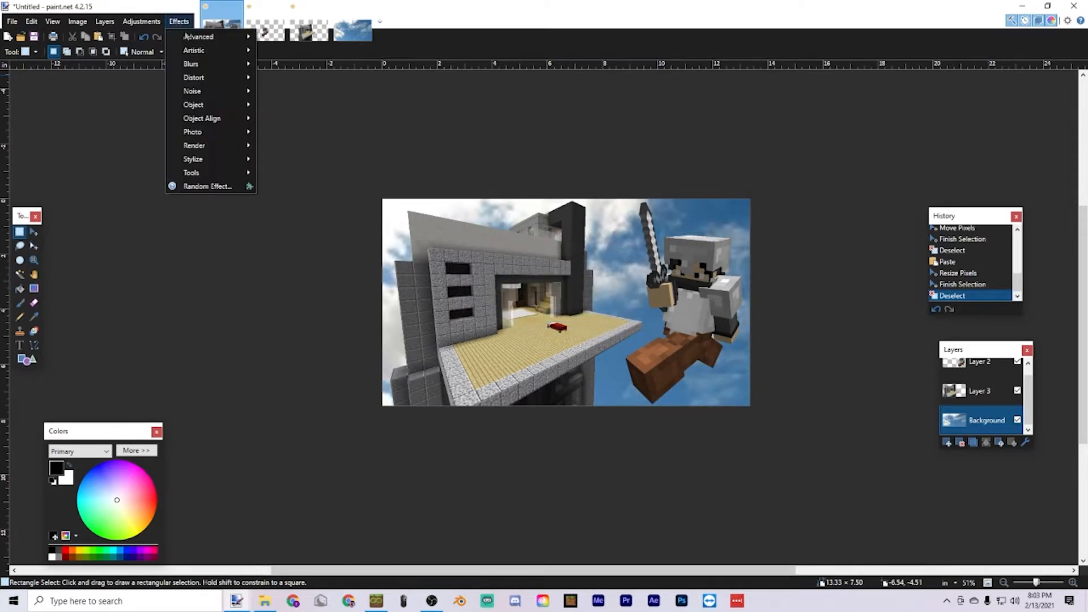
mouse_move(226, 68)
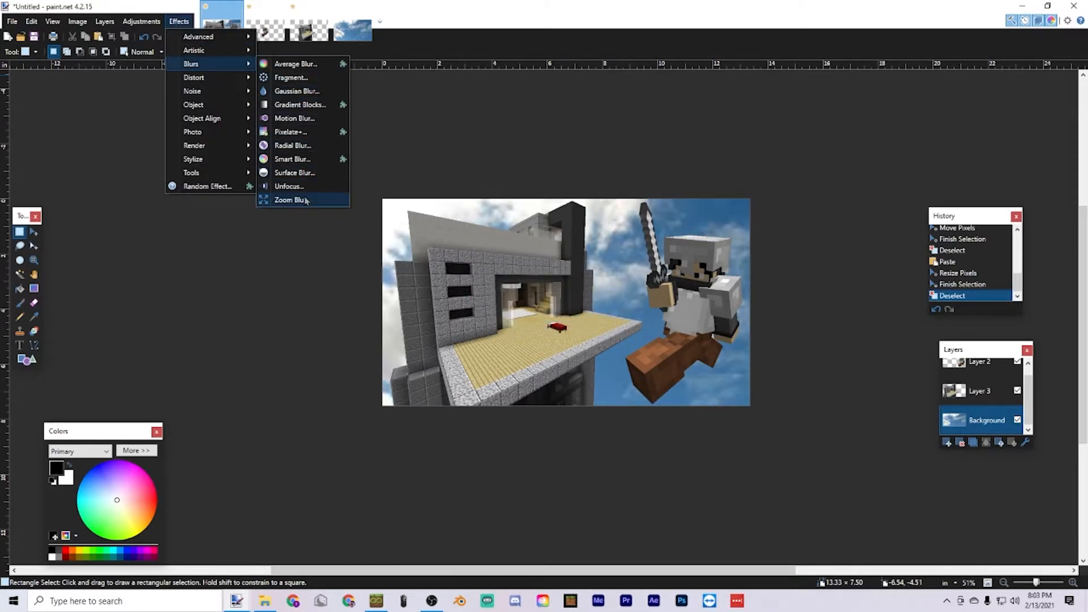
click(283, 200)
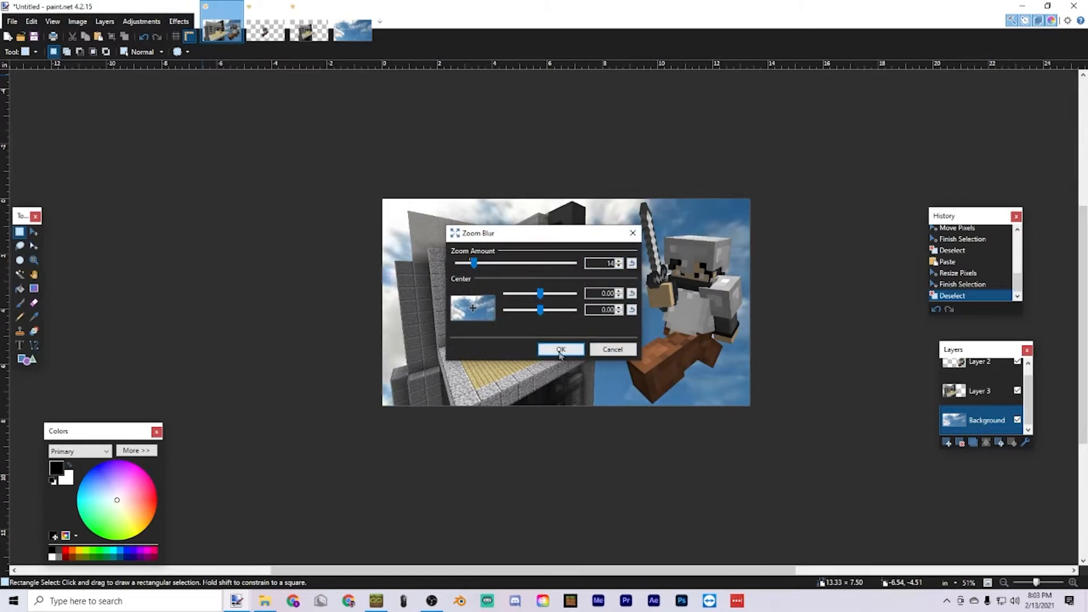
click(560, 349)
- Open SUNBURST 1.png from the Defaults Thumbnail Pack folder
scroll(647, 319, up, 1)
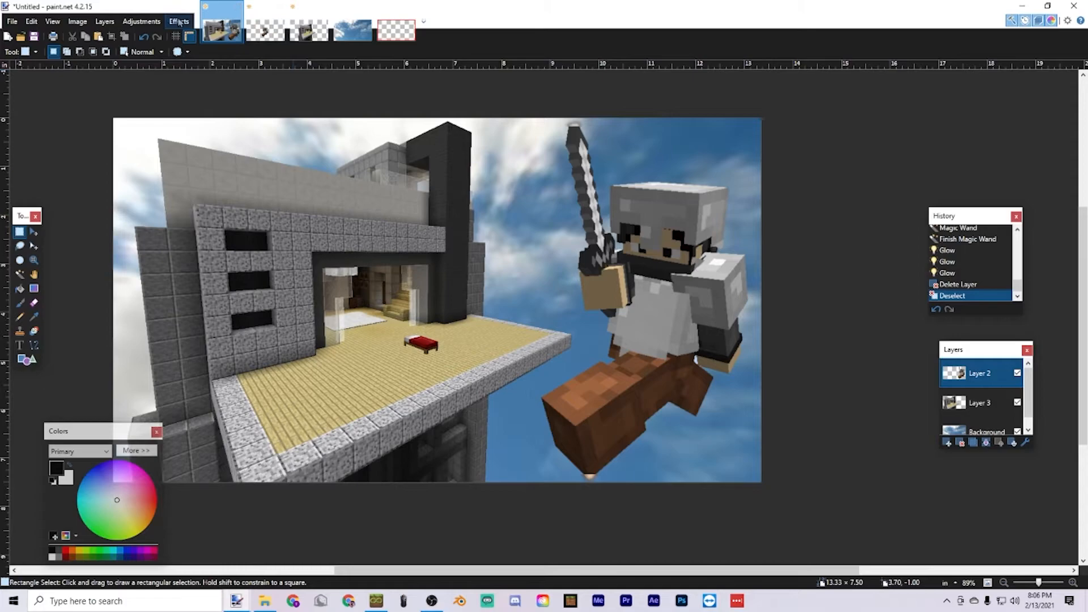
key(ctrl+o)
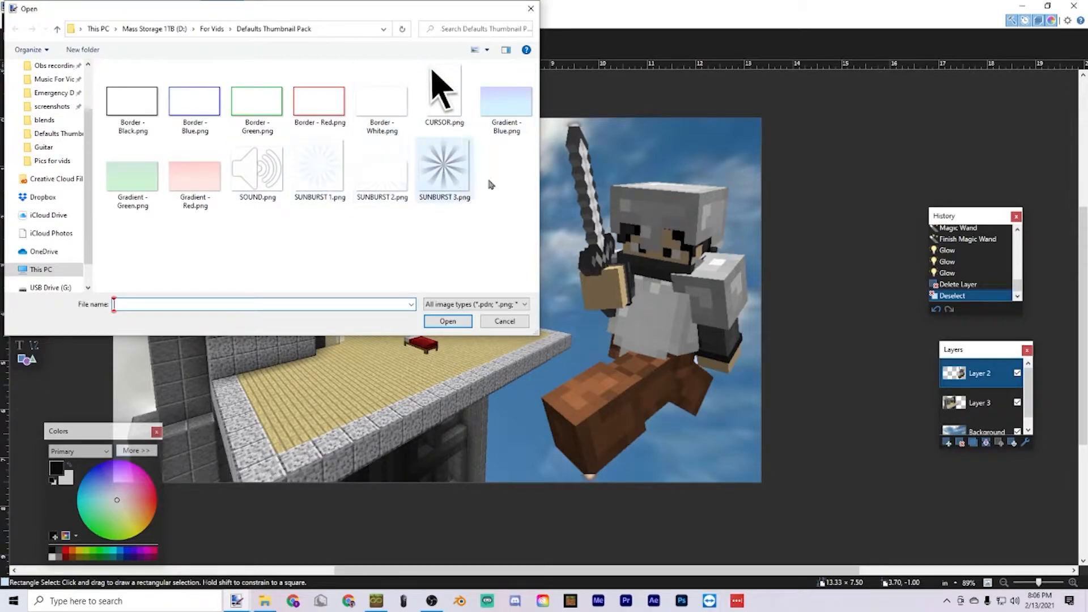
double_click(347, 164)
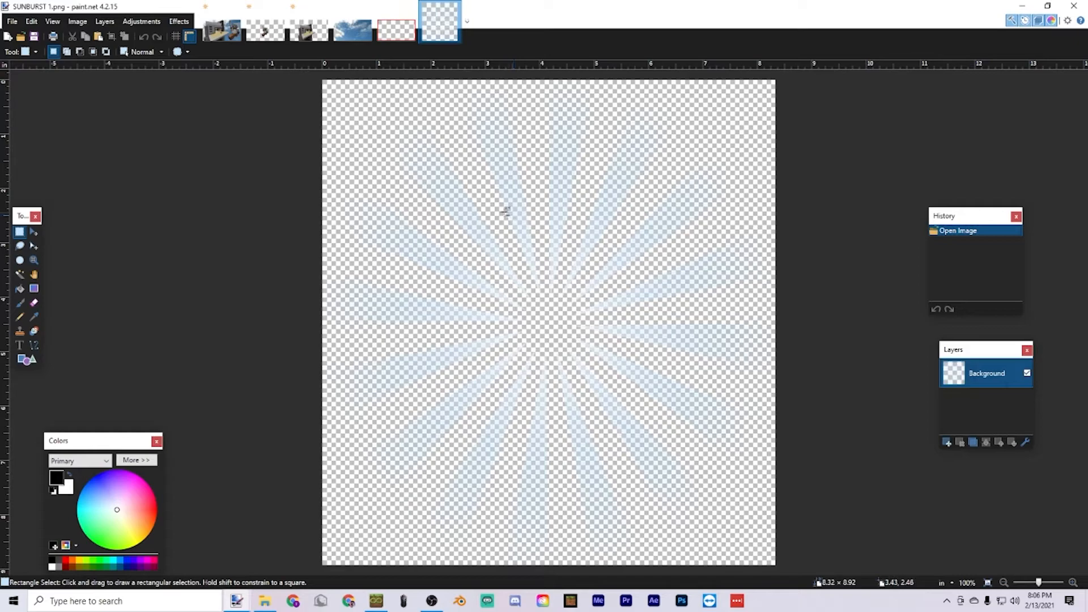
- Add a layer between the character and building layers of the untitled image and paste the sunburst into it, keeping the canvas size
click(223, 8)
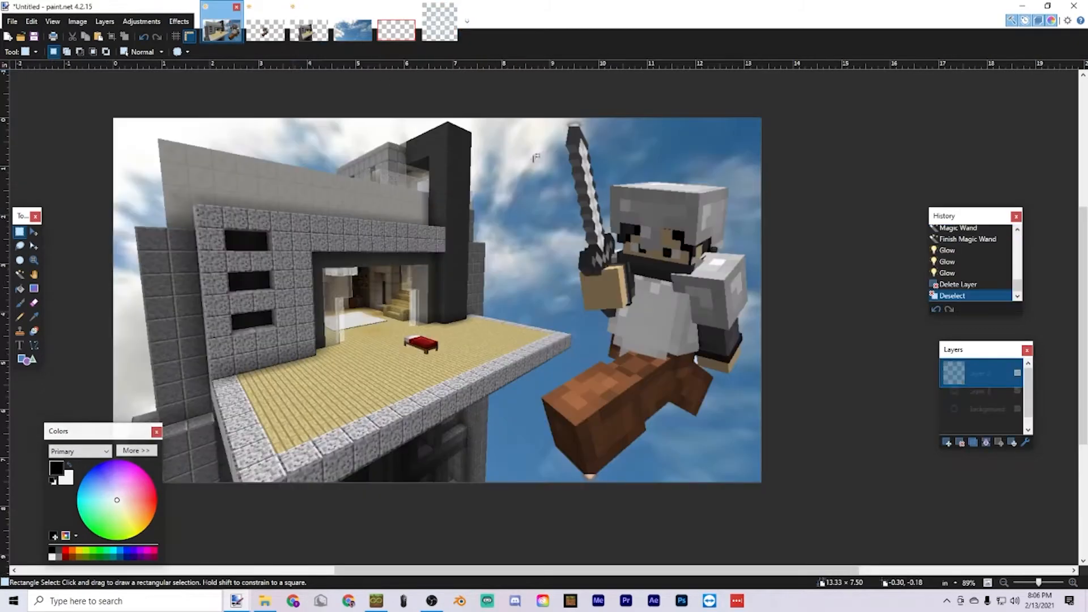
click(948, 443)
click(980, 374)
click(980, 402)
key(ctrl+v)
click(486, 363)
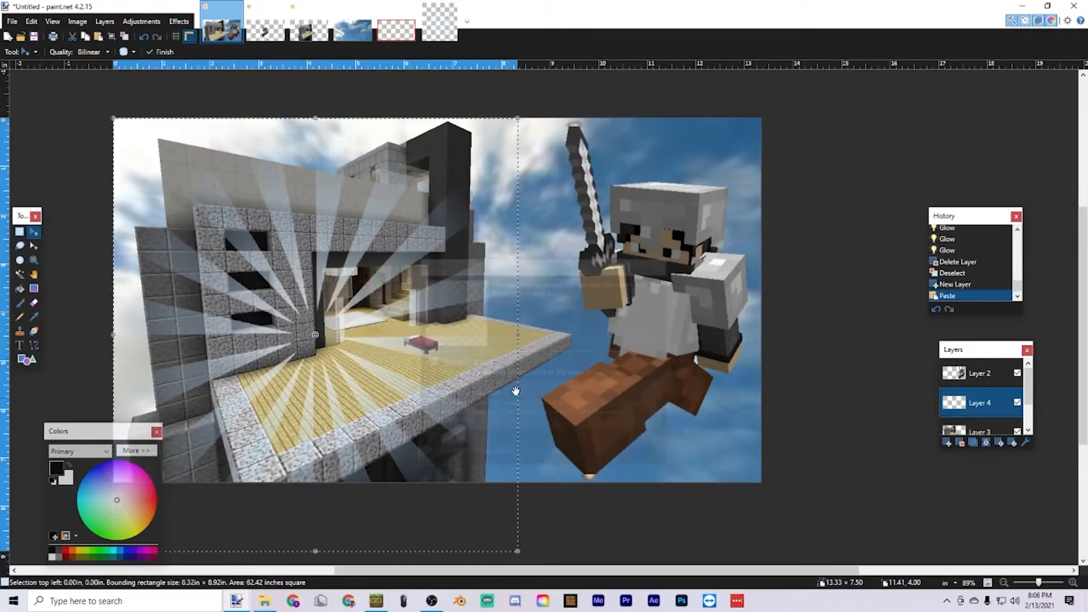
- Move the sunburst layer below the building layer and enlarge the sunburst behind the character to about 11.5 by 12.4 inches
drag(382, 297, 700, 280)
ctrl+scroll(532, 246, down, 2)
drag(981, 402, 991, 432)
drag(497, 194, 242, 207)
drag(540, 509, 630, 563)
drag(508, 210, 727, 198)
- Move the sunburst layer above the building layer and resize the sunburst to about 12.7 by 13.6 inches, centered behind the character, and deselect it
drag(980, 420, 976, 387)
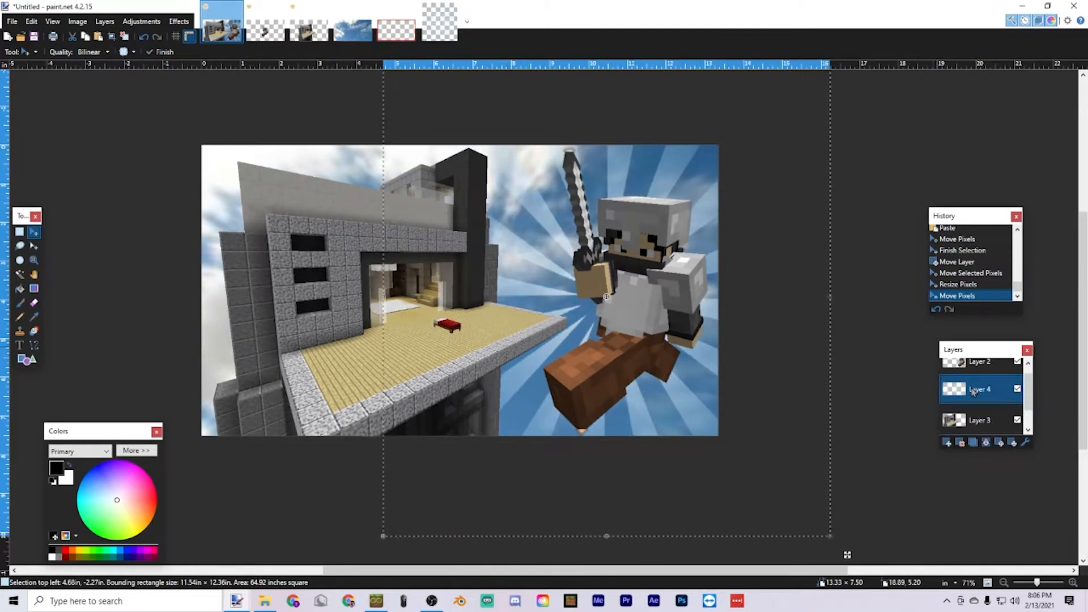
scroll(650, 311, up, 2)
drag(384, 127, 529, 214)
drag(739, 389, 729, 333)
drag(512, 221, 391, 54)
drag(459, 119, 487, 205)
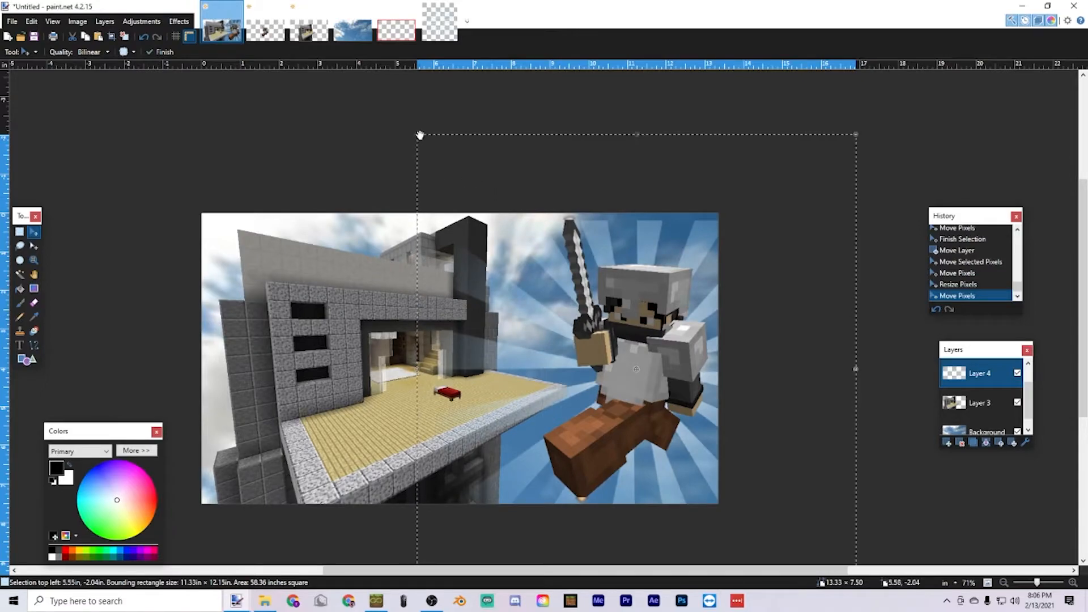
drag(420, 135, 468, 125)
drag(710, 226, 691, 224)
click(19, 231)
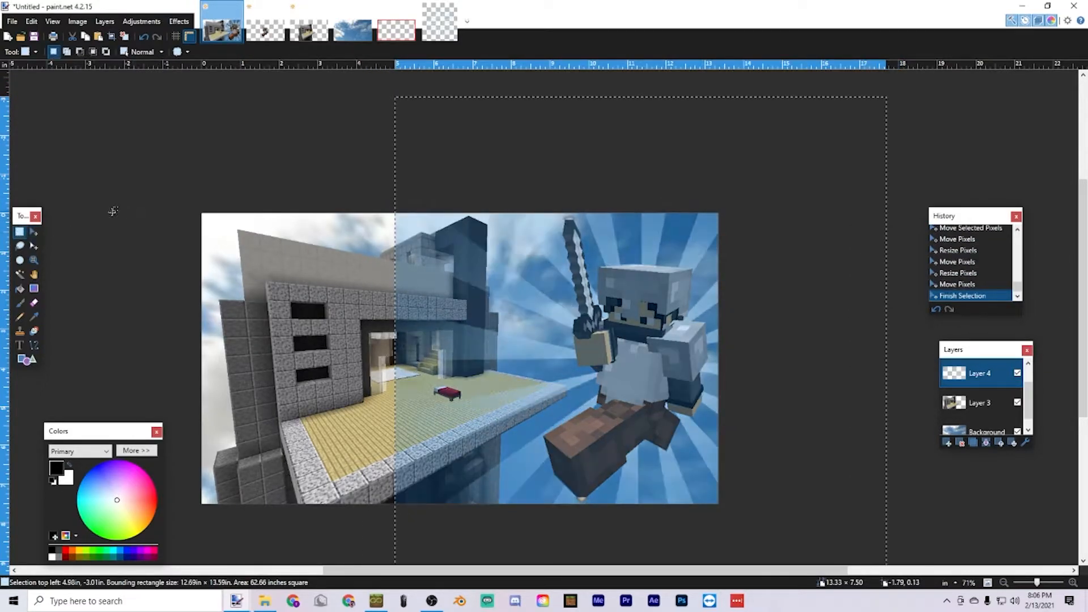
click(170, 189)
- Make the character's layer active and open Border - Red.png
scroll(494, 271, down, 2)
scroll(495, 270, up, 6)
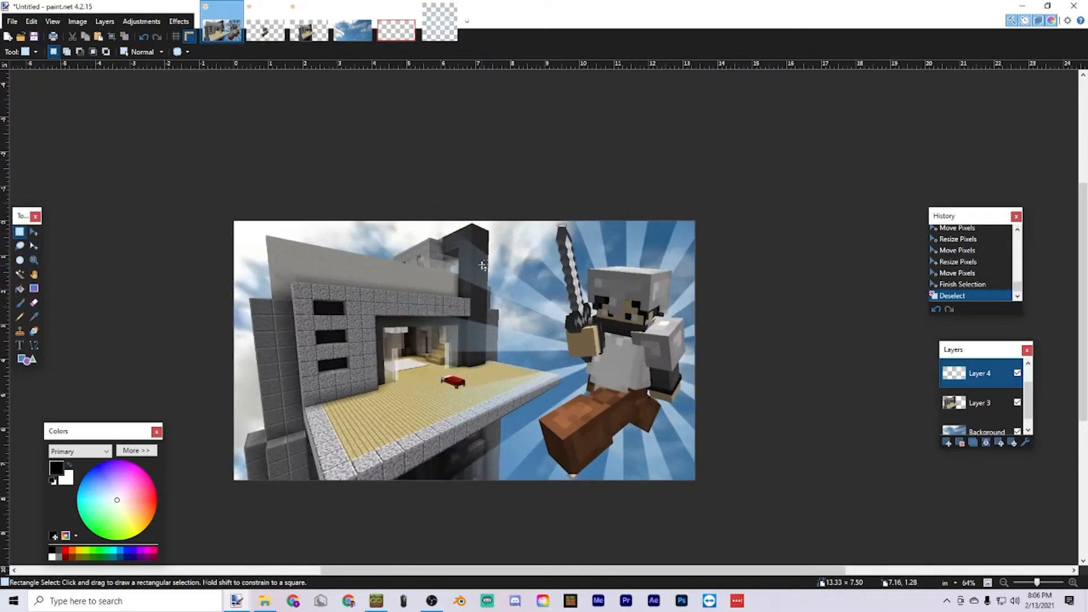
scroll(491, 270, down, 2)
scroll(997, 381, up, 1)
click(997, 382)
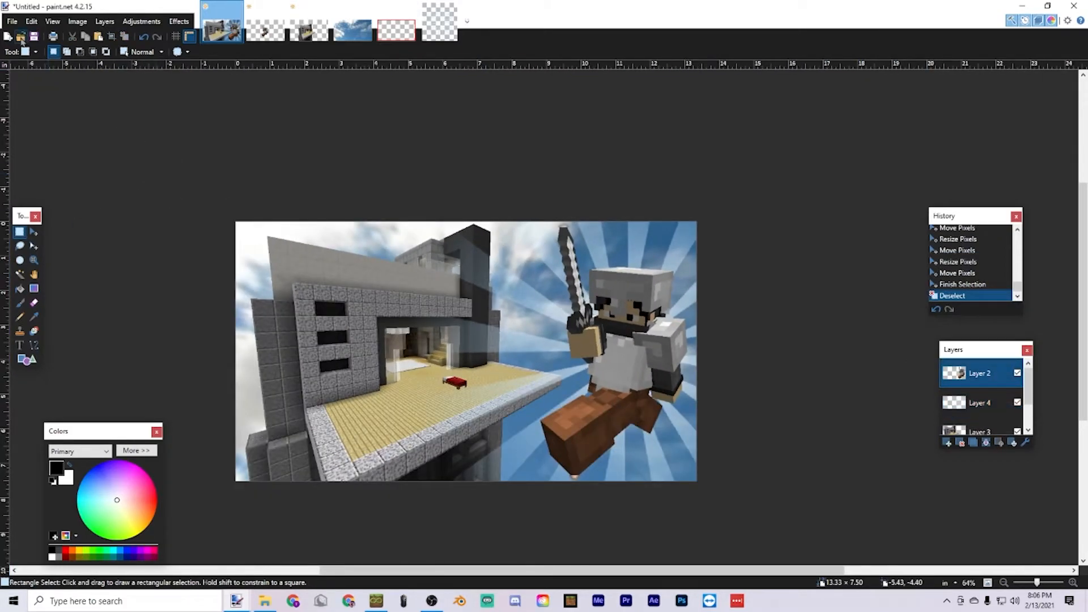
click(22, 38)
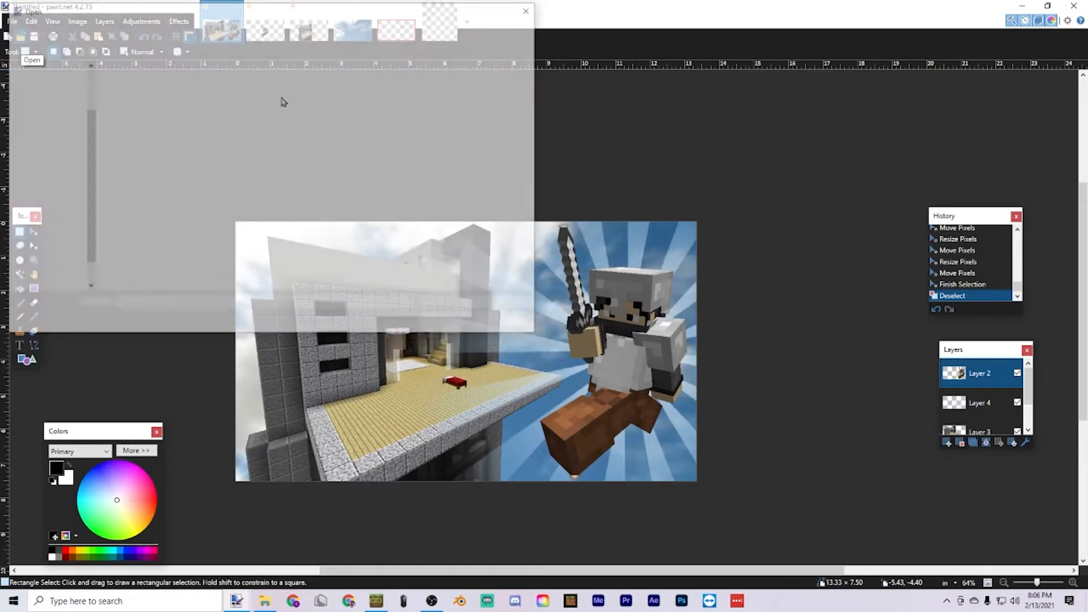
double_click(308, 105)
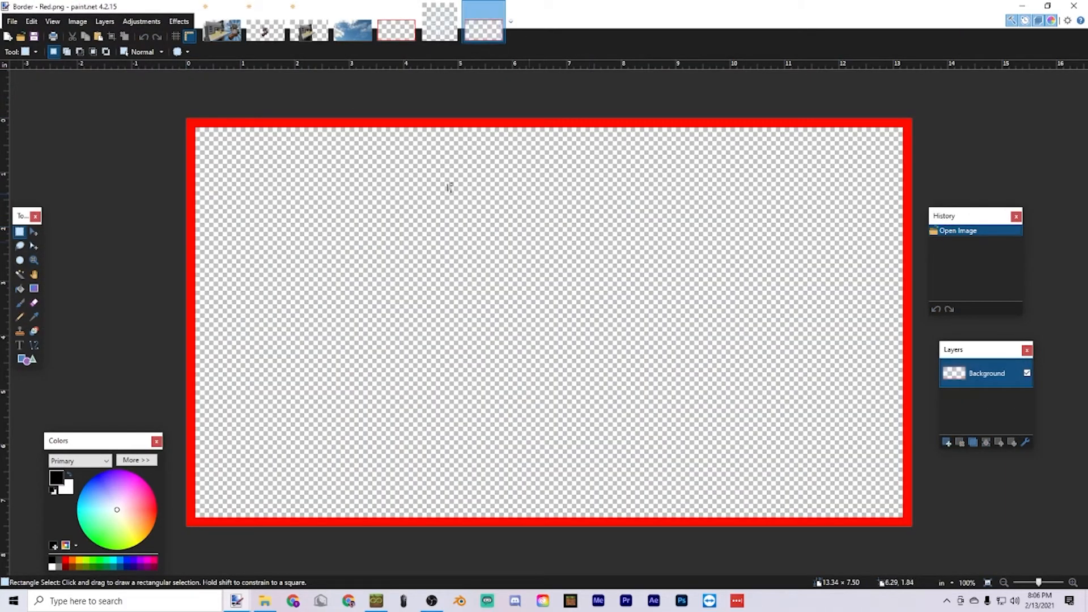
- Paste the red border into a new top layer of the untitled image and deselect it
click(226, 33)
click(947, 443)
key(ctrl+v)
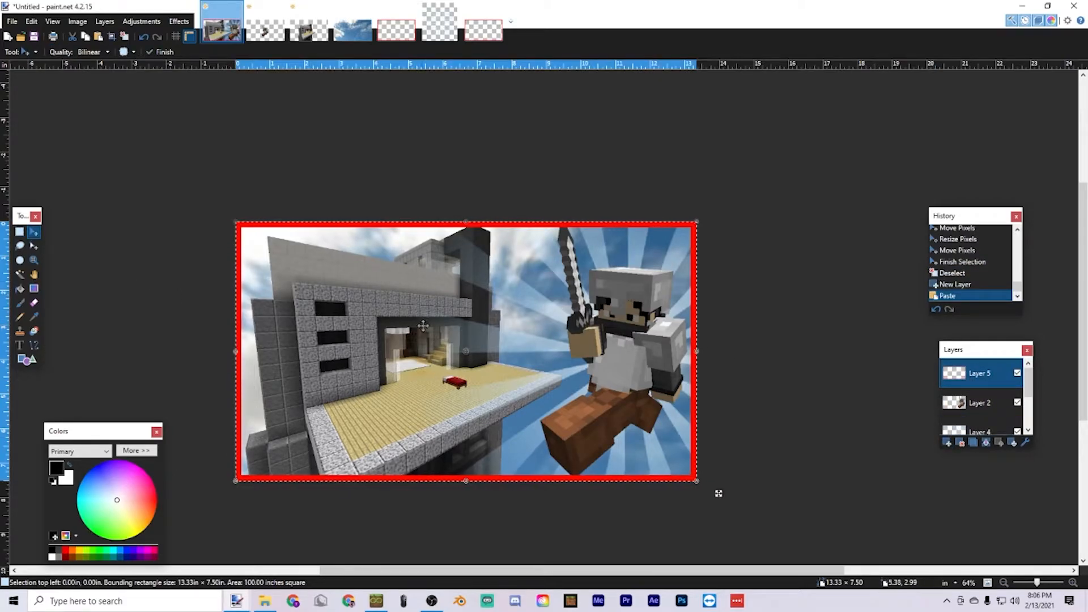
click(19, 232)
click(301, 243)
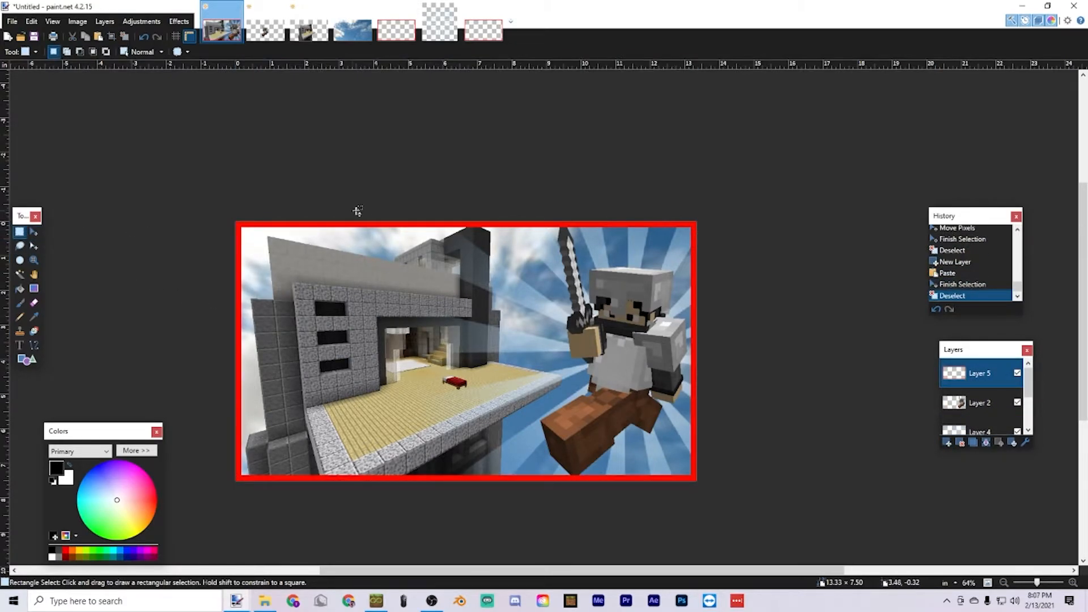
- Select the red border with the Magic Wand and delete the border's layer
scroll(314, 222, up, 14)
scroll(153, 236, down, 14)
scroll(620, 322, down, 1)
scroll(620, 322, up, 7)
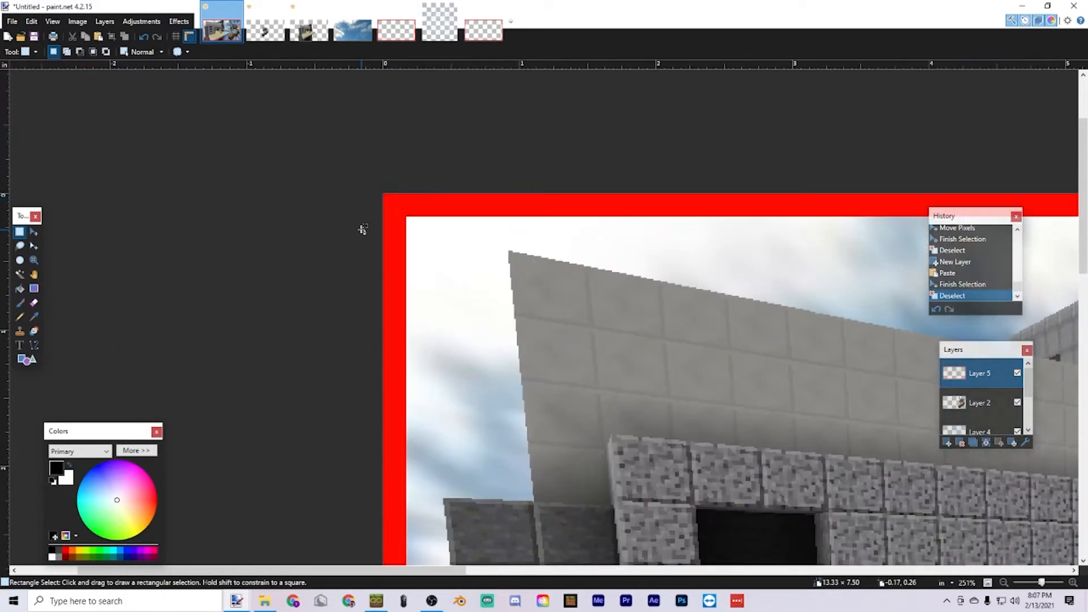
scroll(396, 216, up, 5)
key(s)
key(s)
key(s)
click(420, 177)
scroll(422, 179, down, 3)
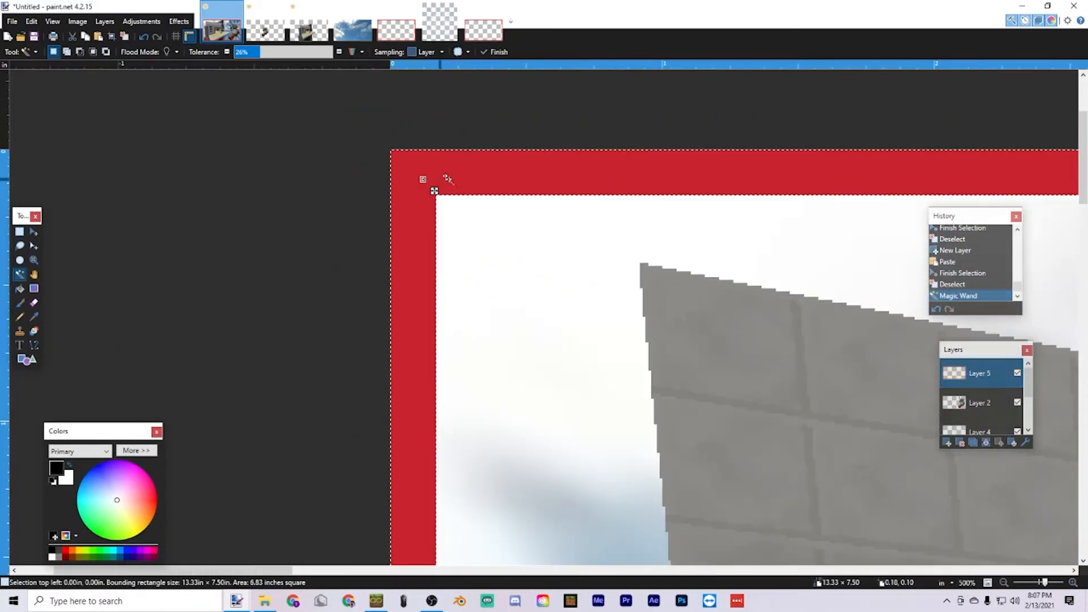
scroll(721, 221, down, 7)
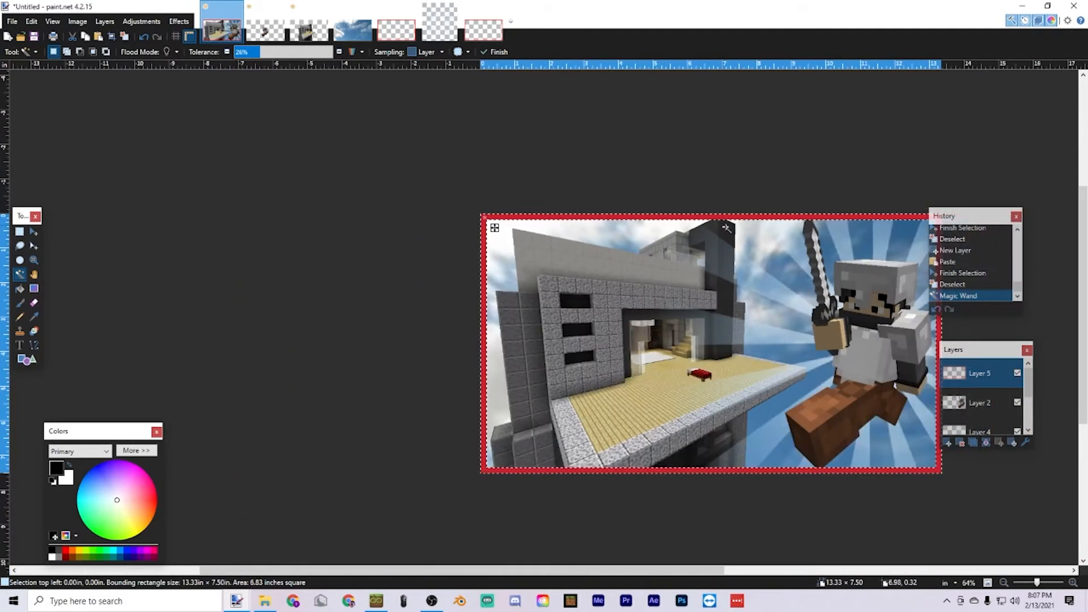
scroll(996, 468, right, 2)
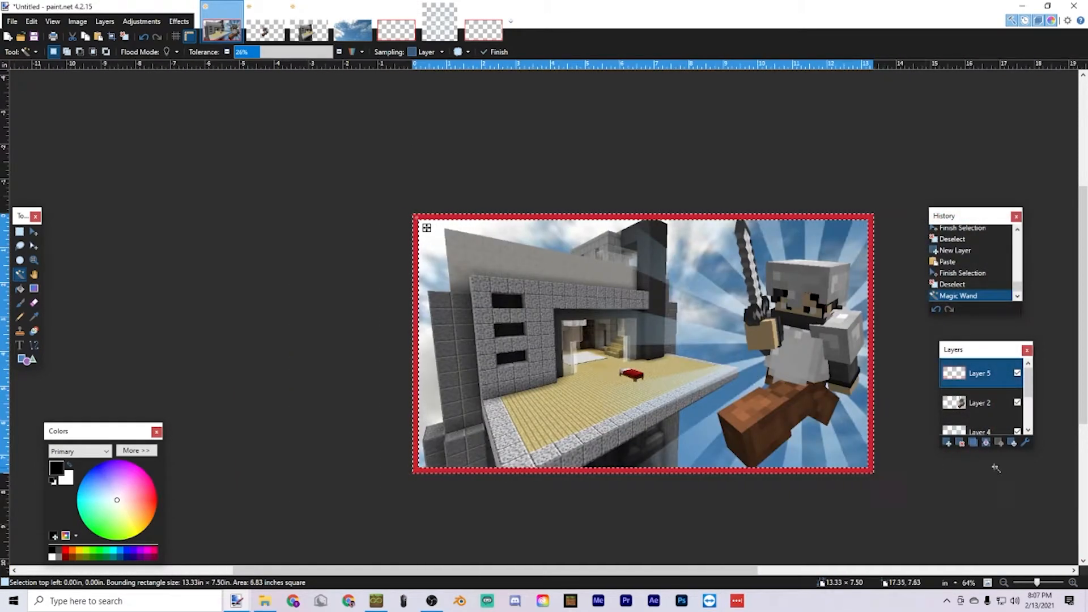
click(962, 443)
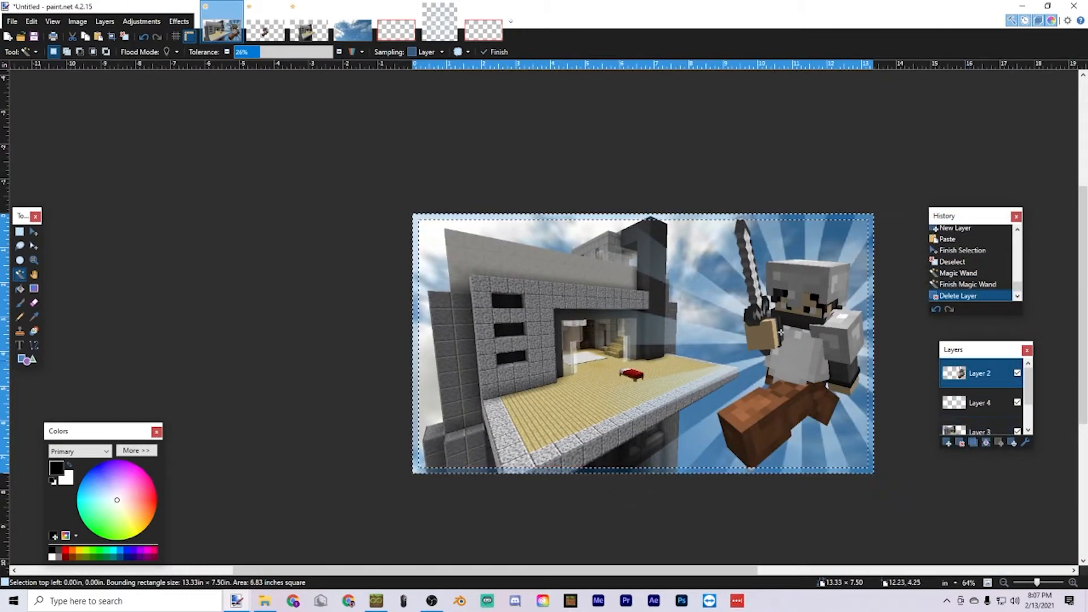
click(185, 24)
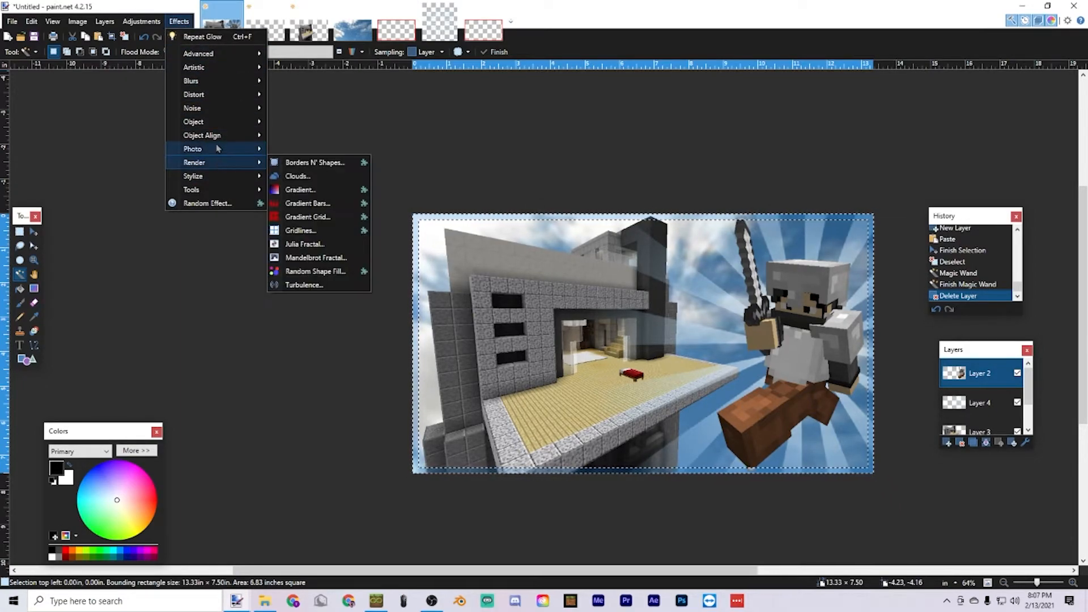
mouse_move(218, 150)
click(334, 181)
drag(513, 235, 818, 85)
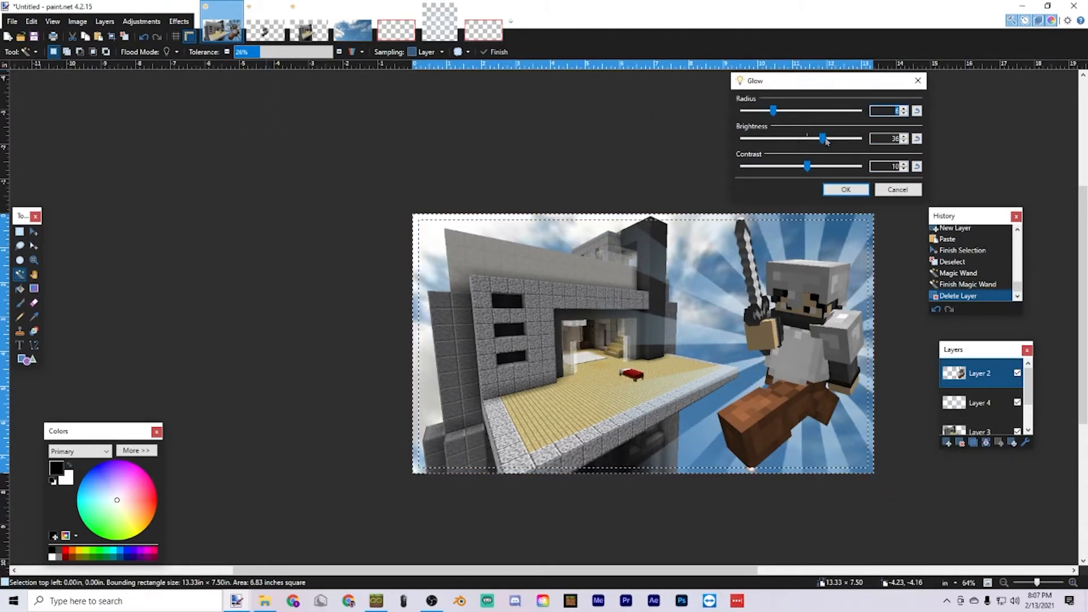
drag(827, 144, 909, 139)
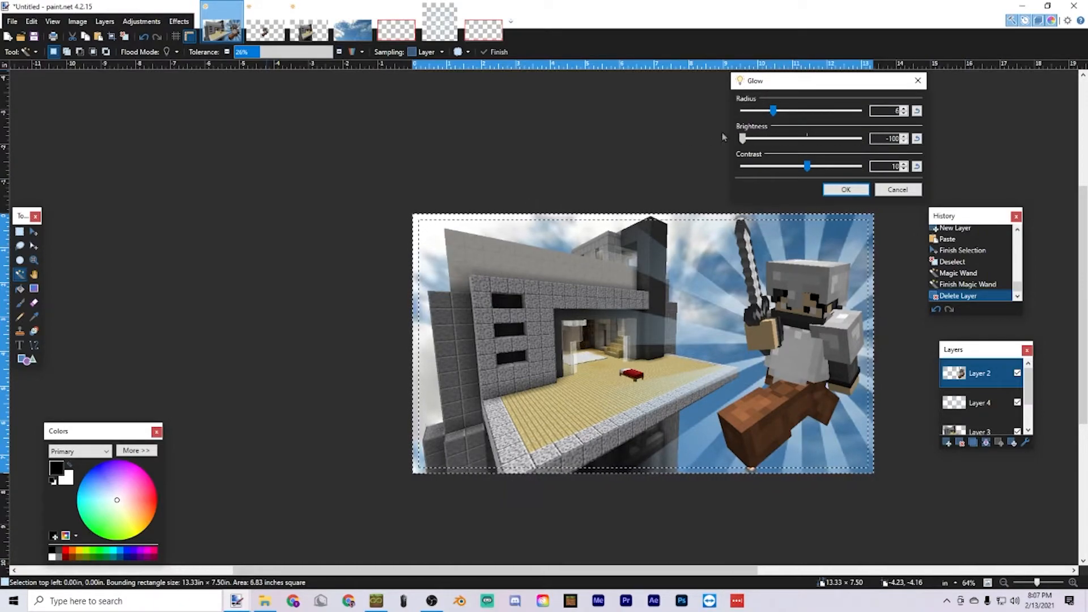
drag(809, 118, 784, 135)
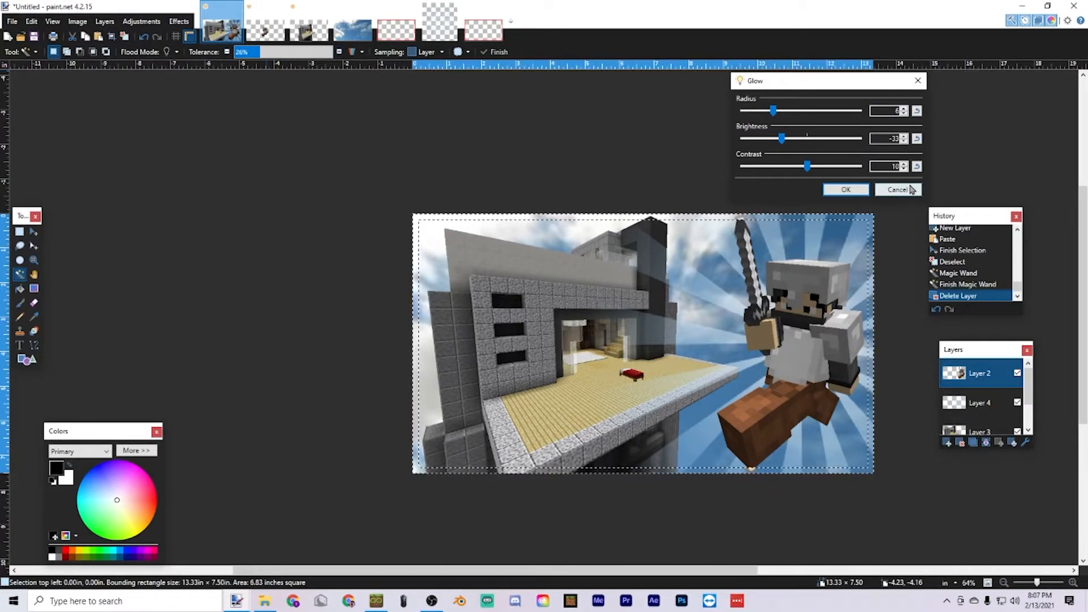
click(909, 190)
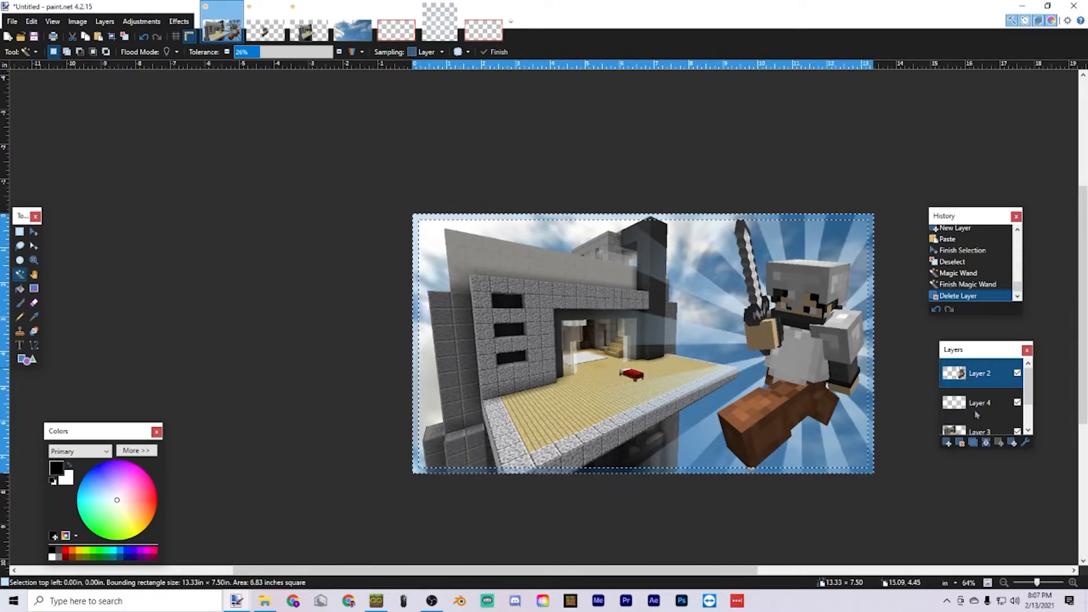
- Merge the character, sunburst and building layers down into the Background layer
click(986, 443)
click(987, 444)
click(988, 443)
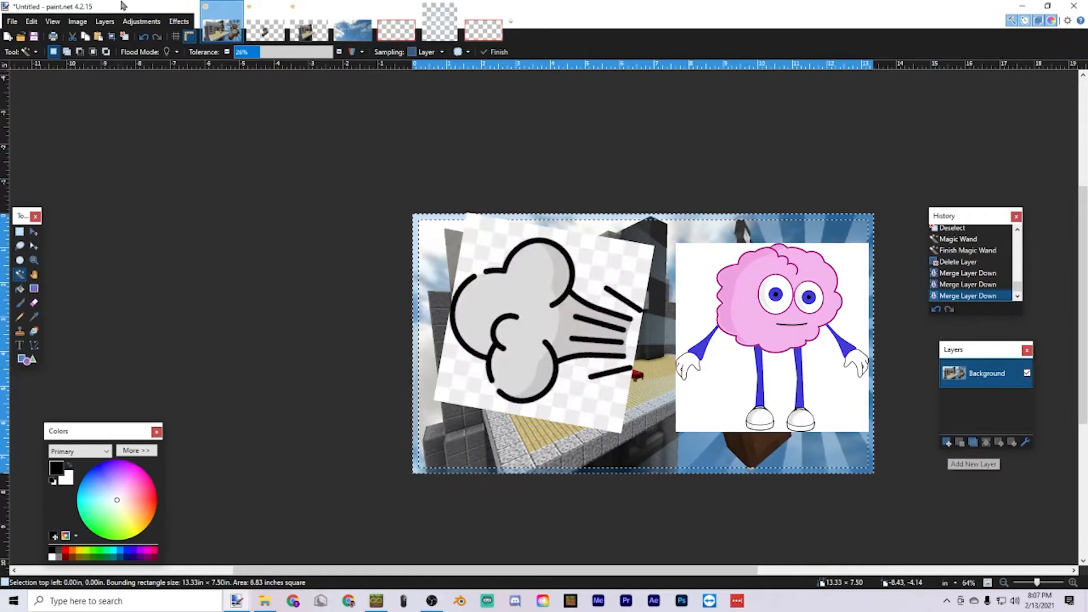
- Repeat the Glow effect on the selected border area of the merged Background and deselect it
click(179, 21)
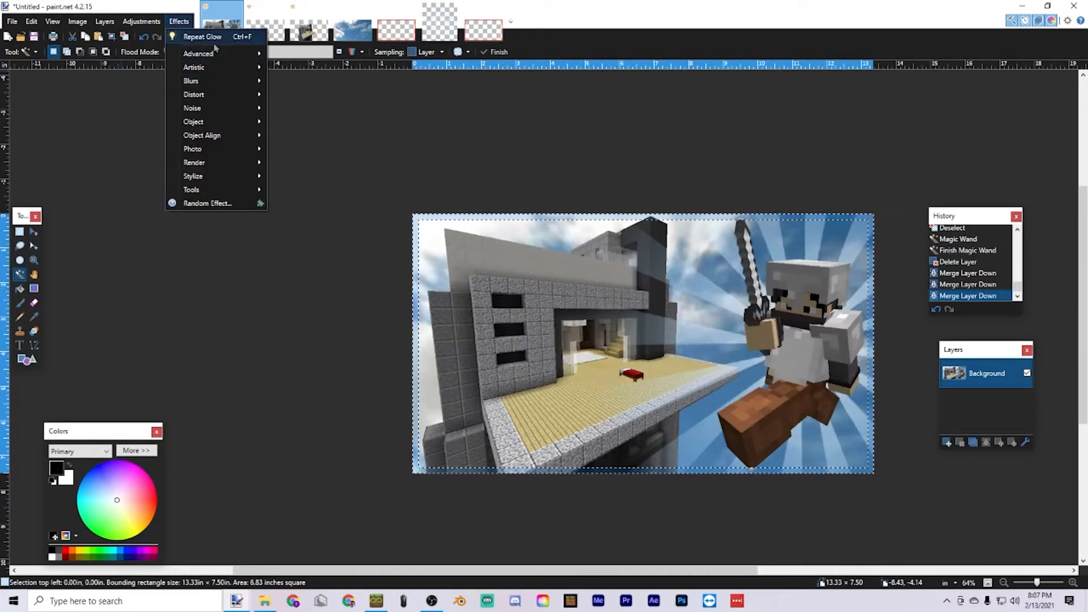
click(216, 37)
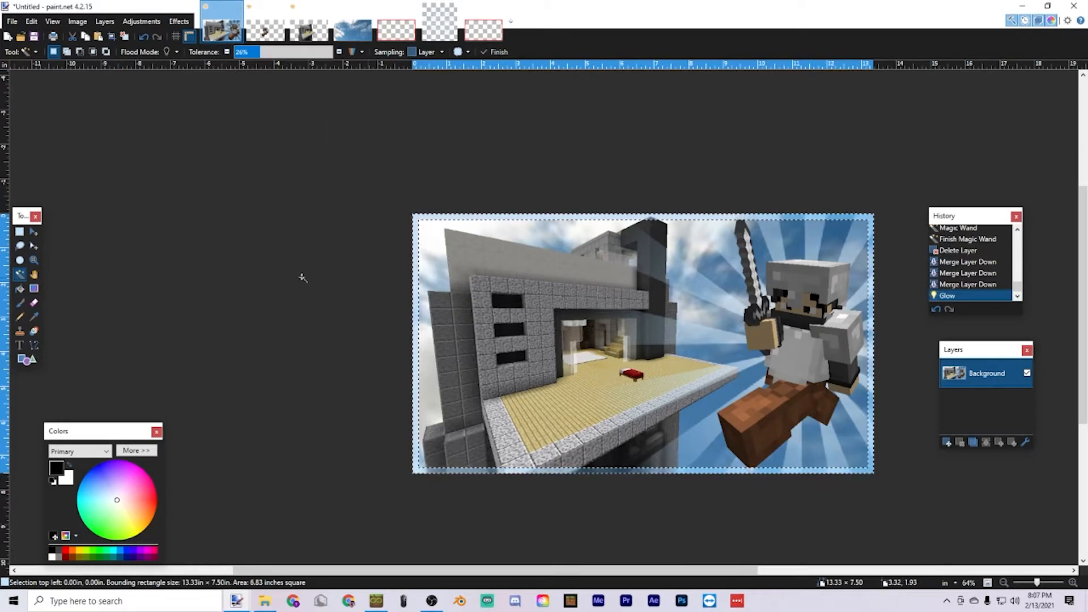
click(19, 232)
click(296, 238)
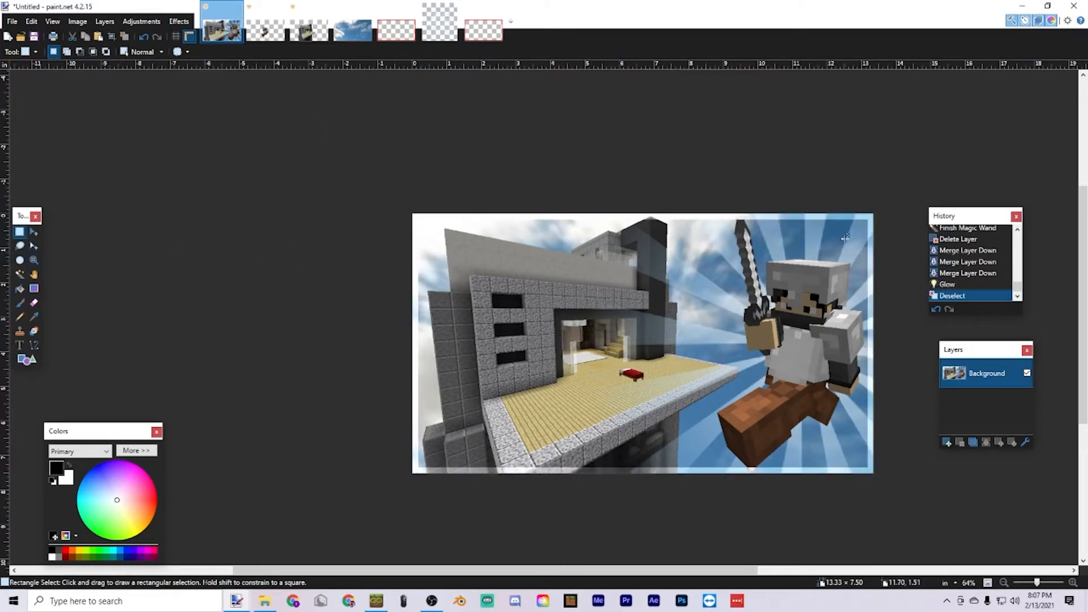
- Examine the glowing border up close along the image's edges and corners and in the full thumbnail
scroll(877, 245, up, 5)
scroll(842, 134, down, 3)
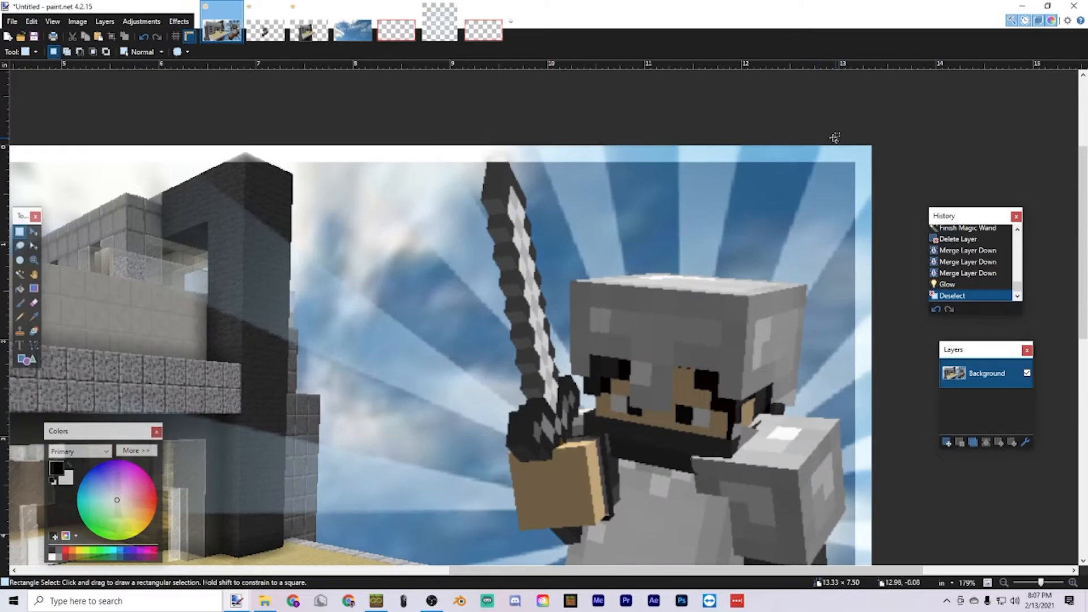
scroll(545, 144, down, 2)
scroll(114, 170, left, 1)
scroll(700, 419, up, 6)
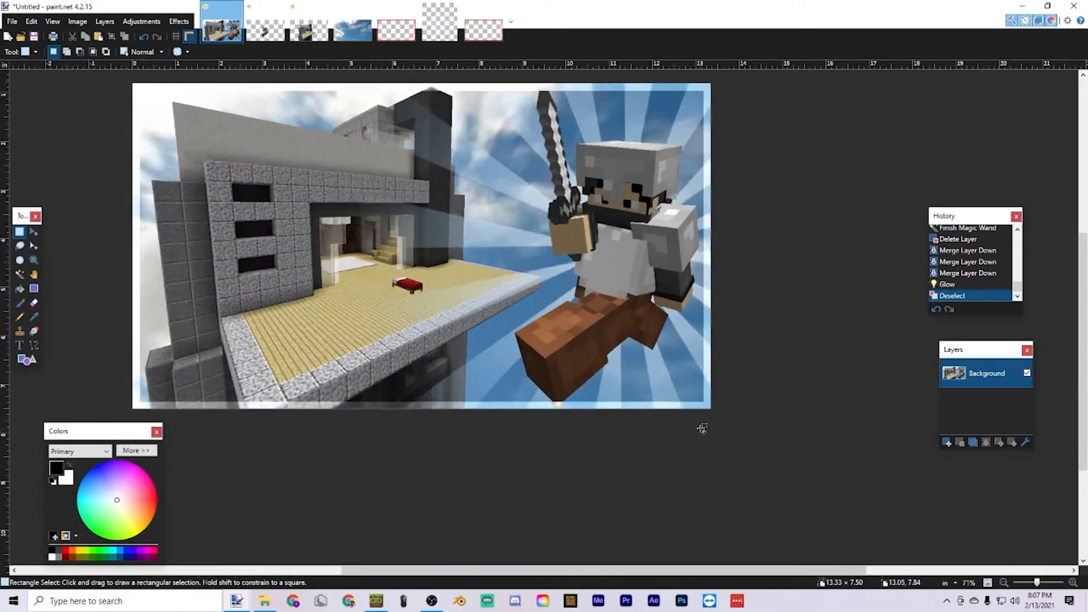
scroll(695, 339, up, 3)
scroll(785, 296, down, 7)
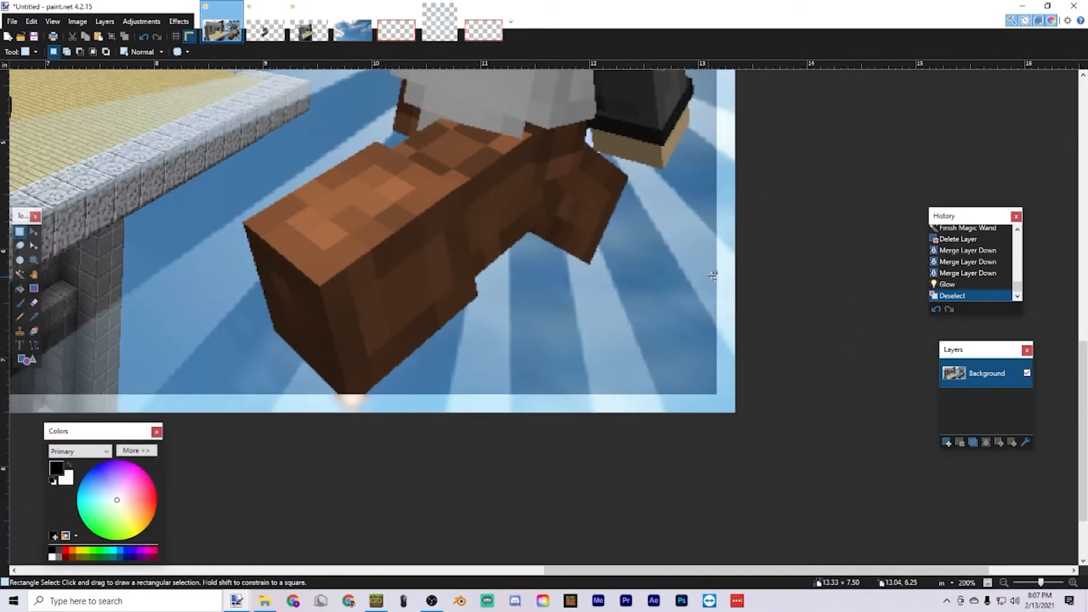
scroll(686, 255, down, 2)
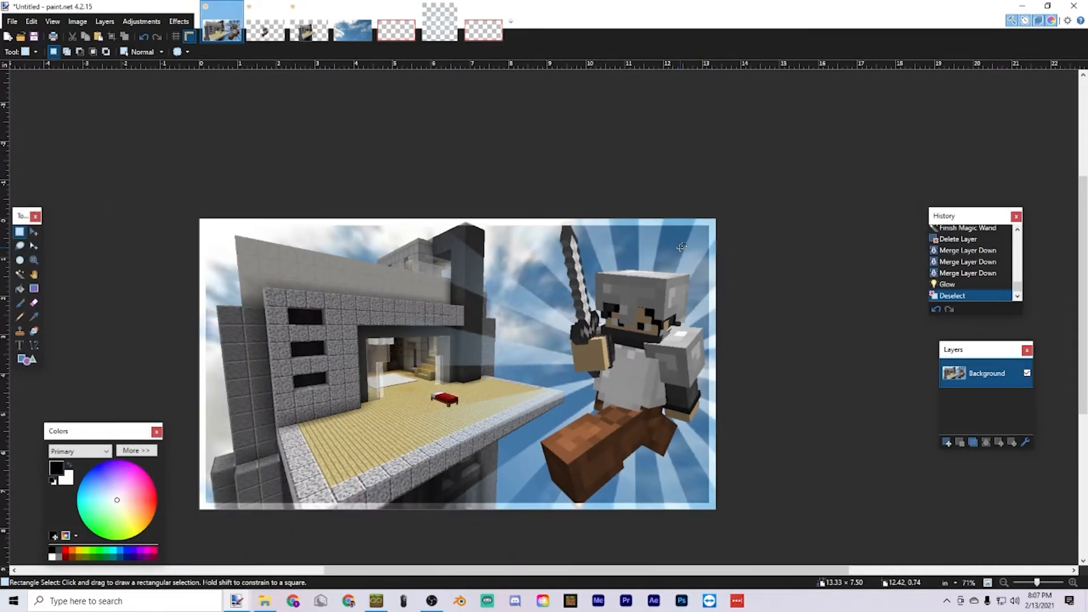
scroll(681, 247, left, 1)
scroll(681, 247, up, 1)
scroll(682, 248, right, 1)
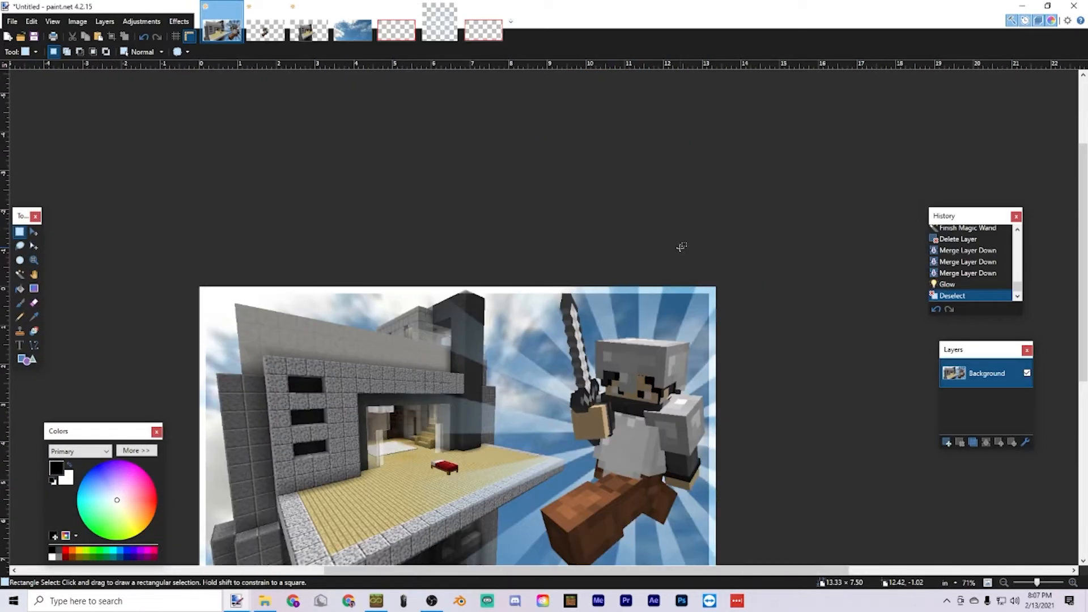
scroll(682, 247, down, 1)
scroll(682, 248, down, 1)
scroll(681, 247, left, 2)
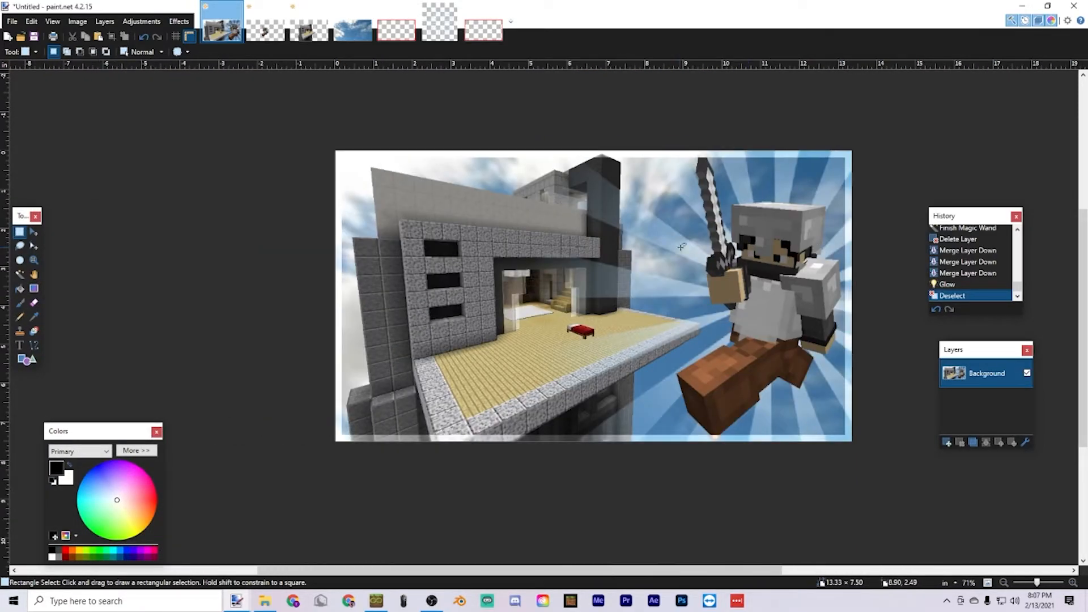
scroll(681, 247, down, 1)
scroll(680, 247, up, 1)
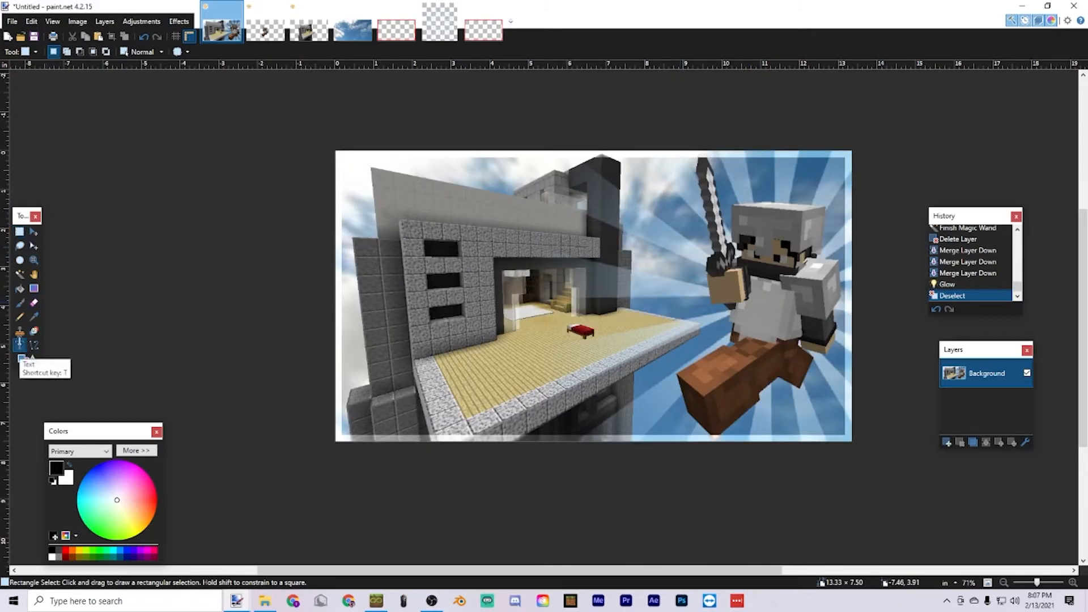
- Set up the Text tool with the Minecraft font at size 72
click(19, 345)
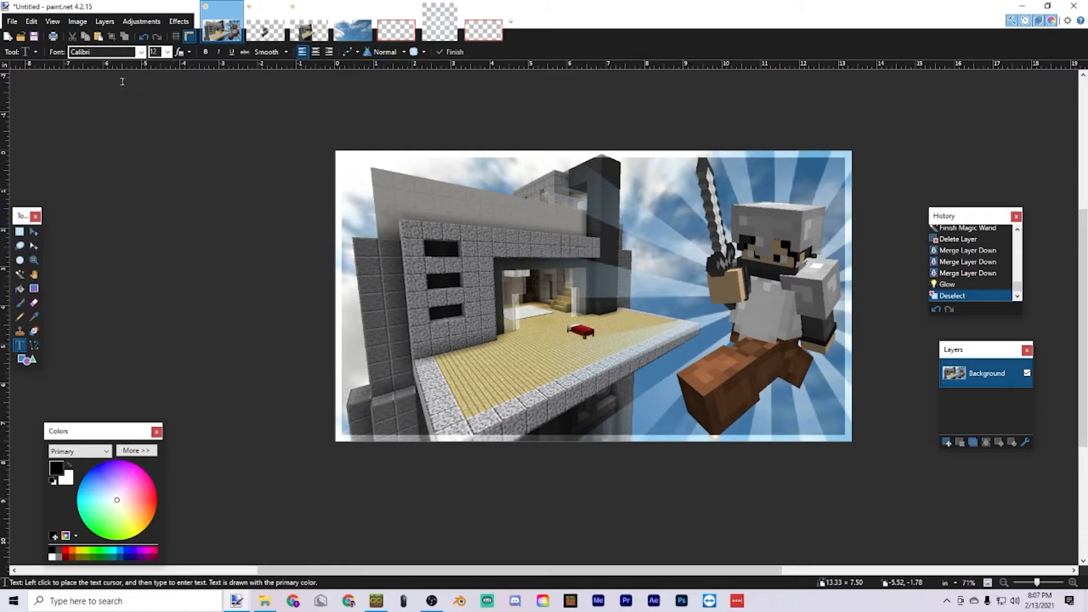
click(142, 52)
scroll(112, 171, down, 15)
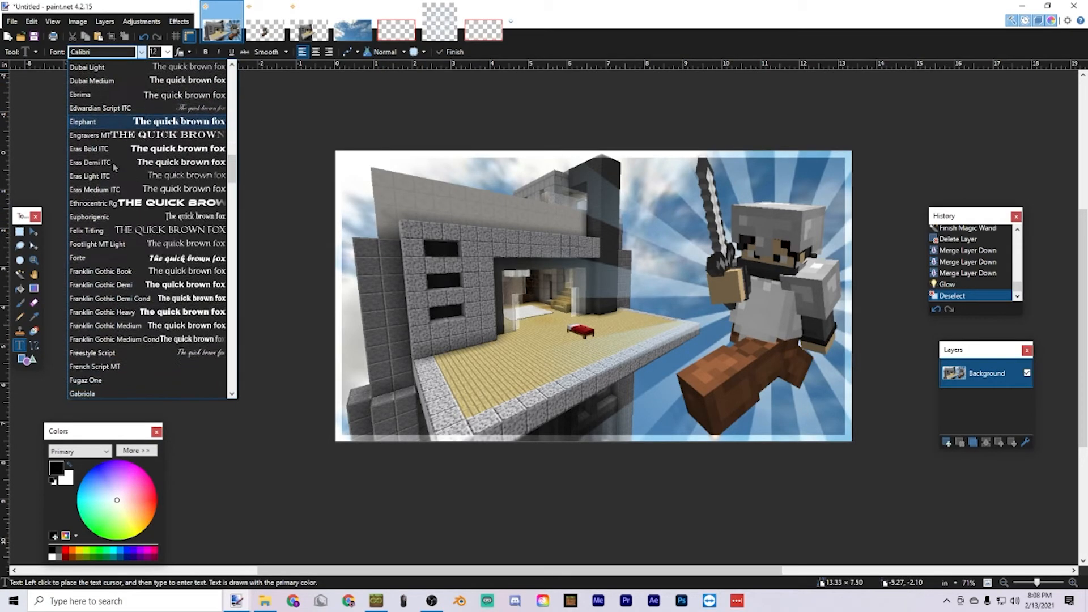
scroll(111, 170, down, 14)
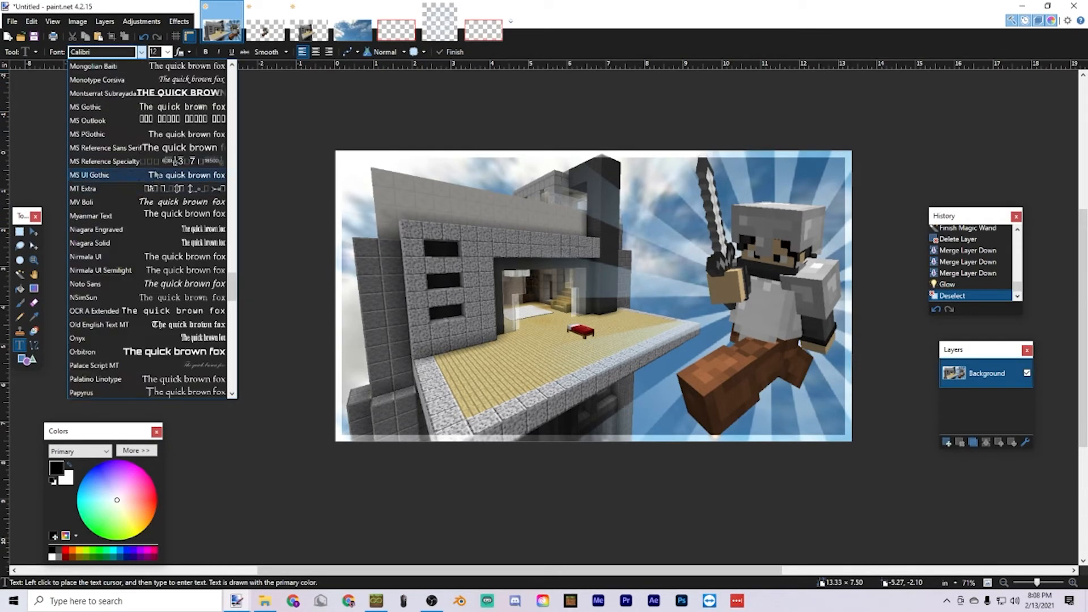
scroll(166, 150, down, 1)
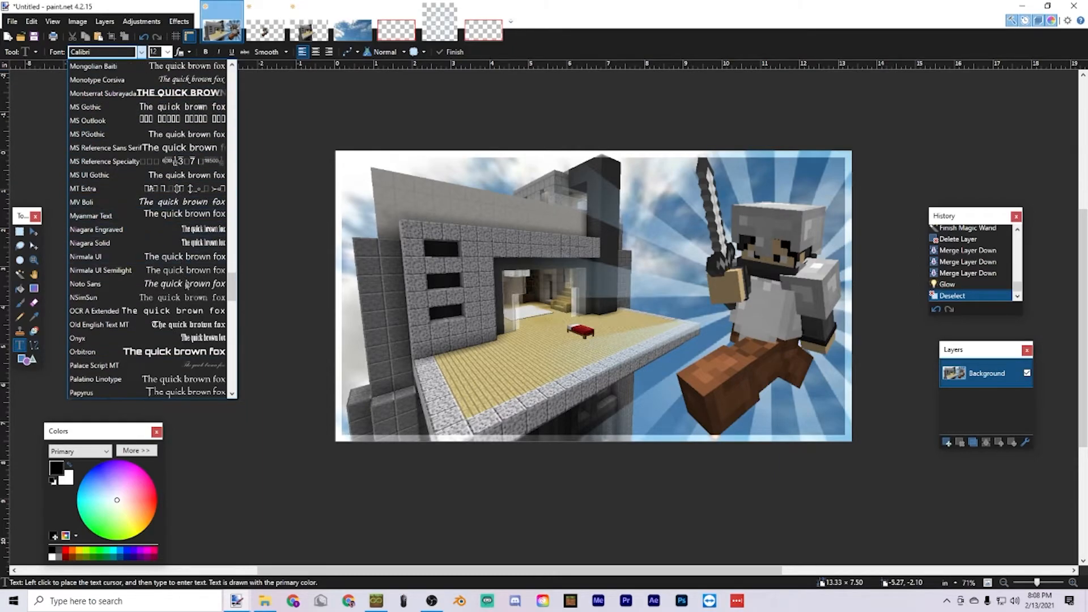
scroll(193, 227, up, 12)
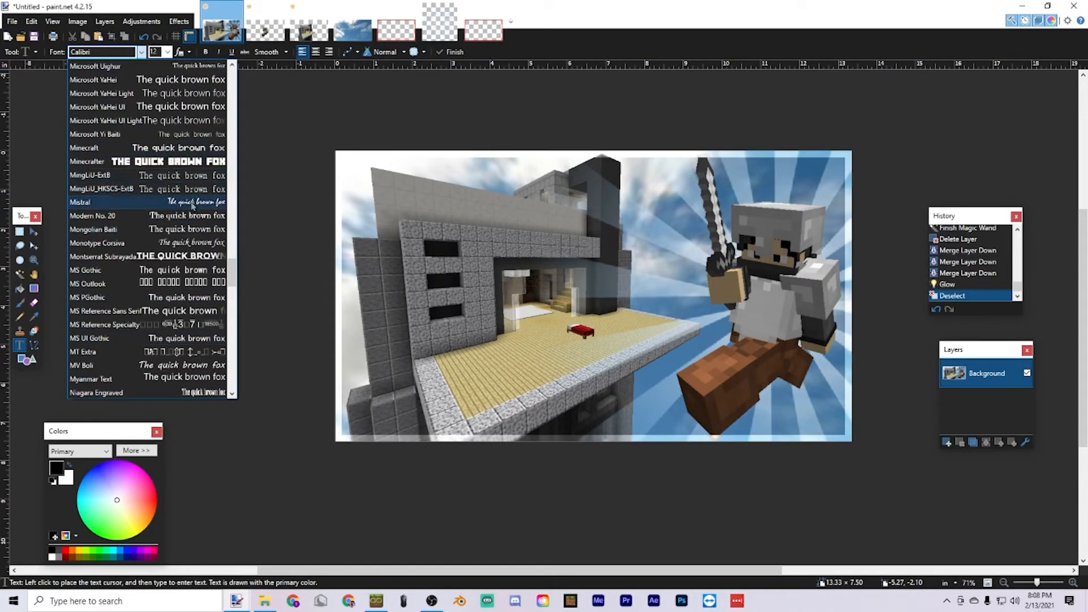
click(184, 148)
click(168, 51)
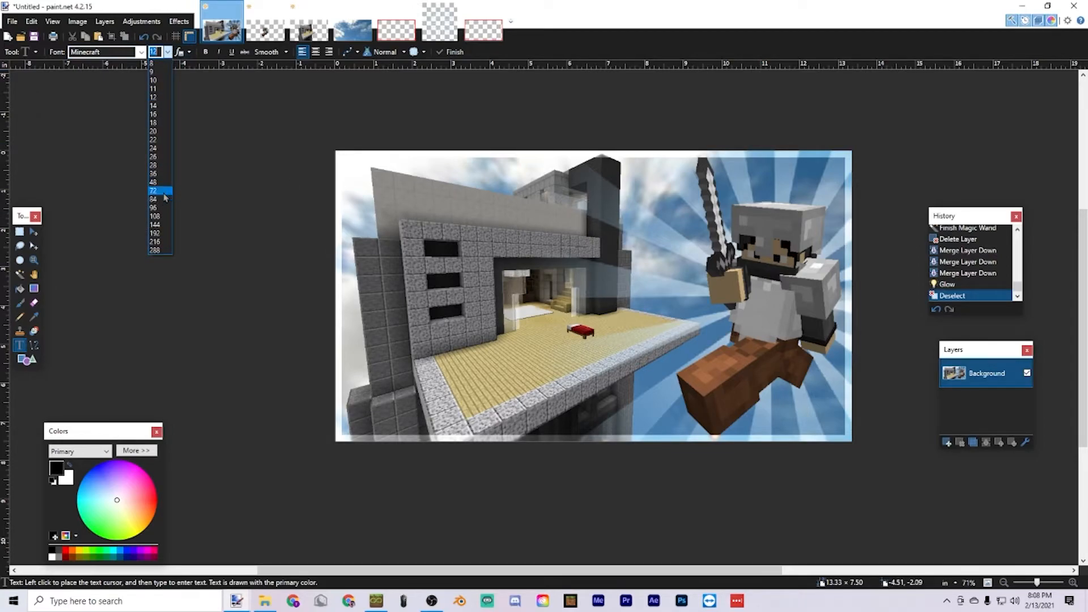
click(165, 194)
- Abandon the empty text started on the Background and add a new layer above it
click(392, 187)
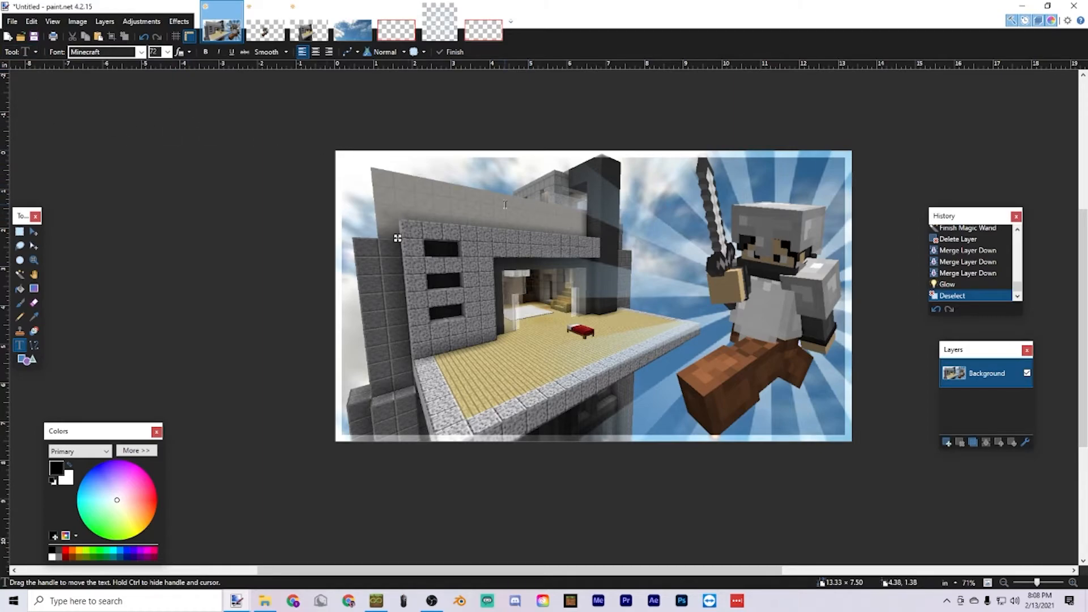
key(alt+t)
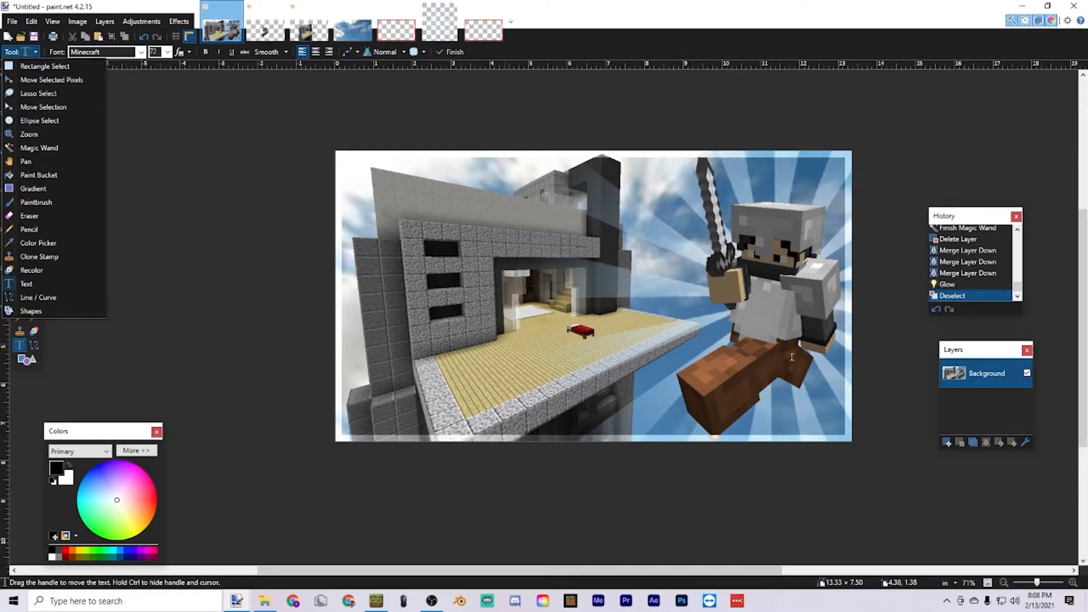
click(947, 443)
click(947, 442)
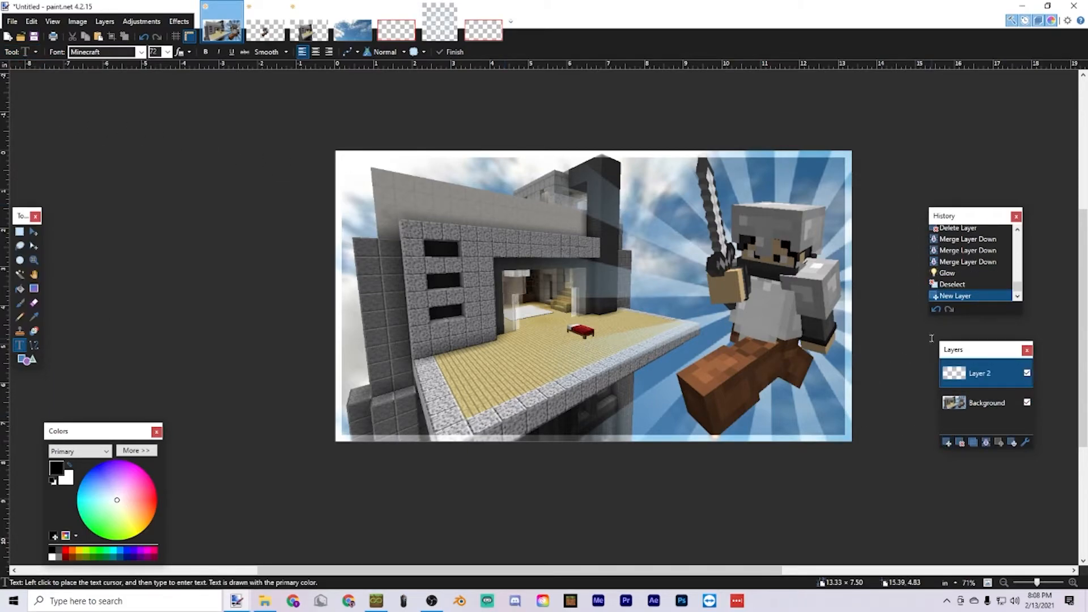
- Write "Thumbnail Turotial" on two lines over the building's upper part on the new layer, coloured light blue
click(402, 190)
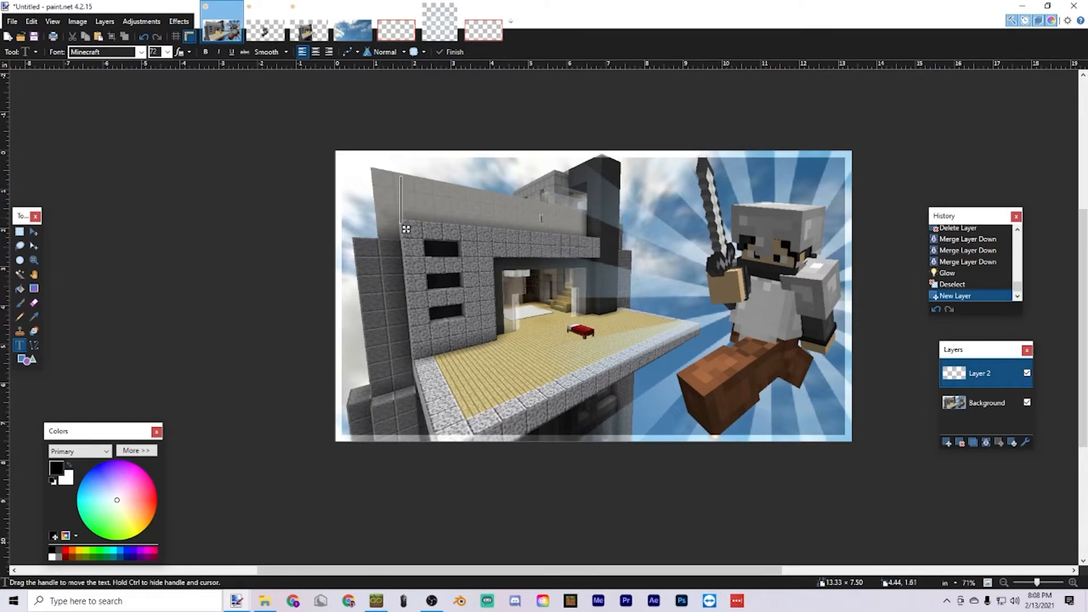
text(Thumb)
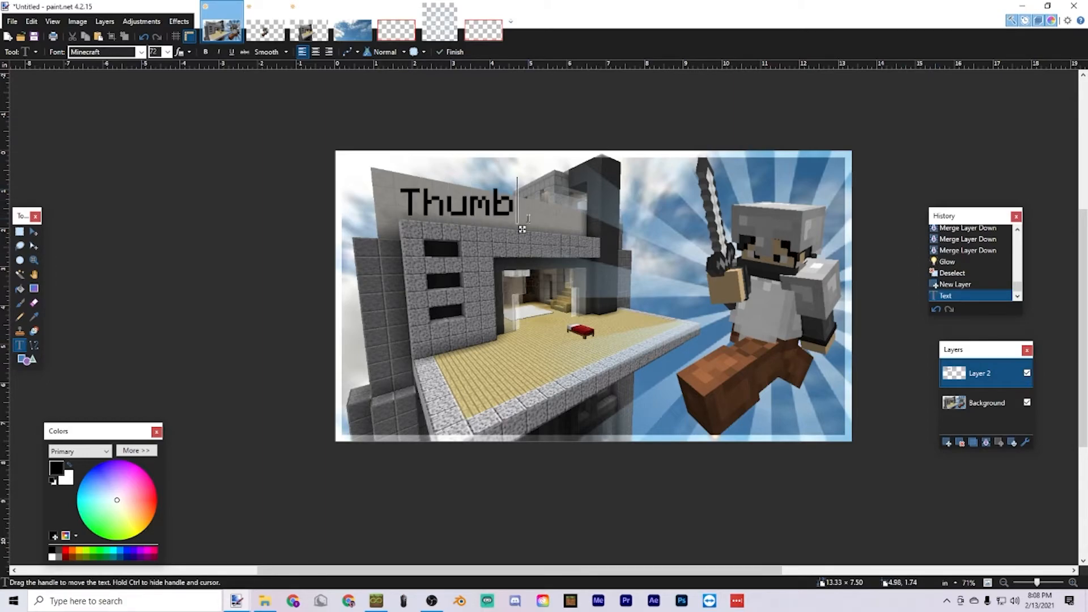
text(nail Tu)
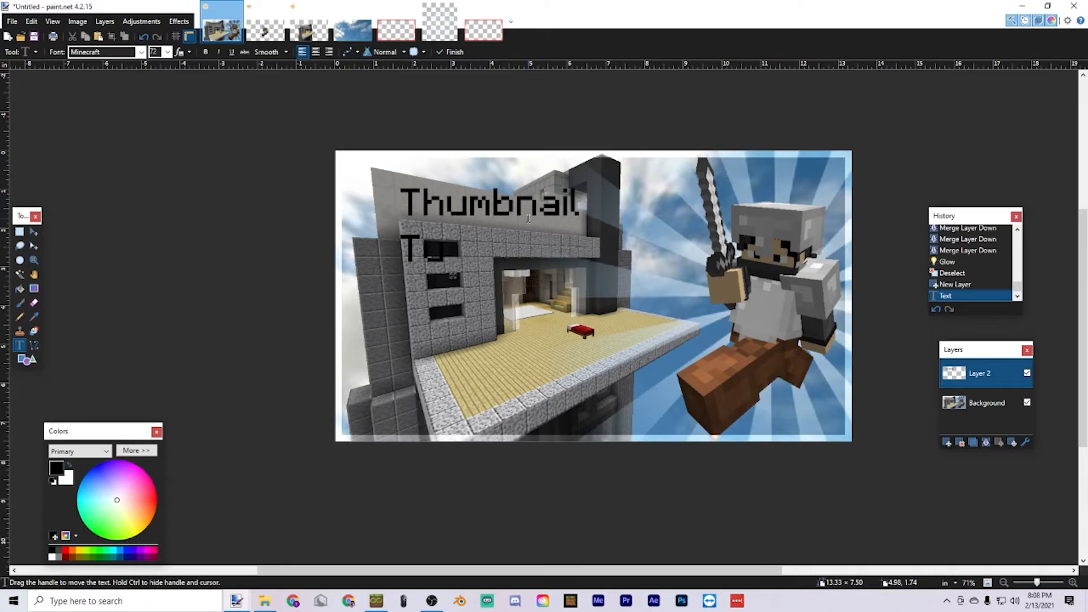
text(rotial)
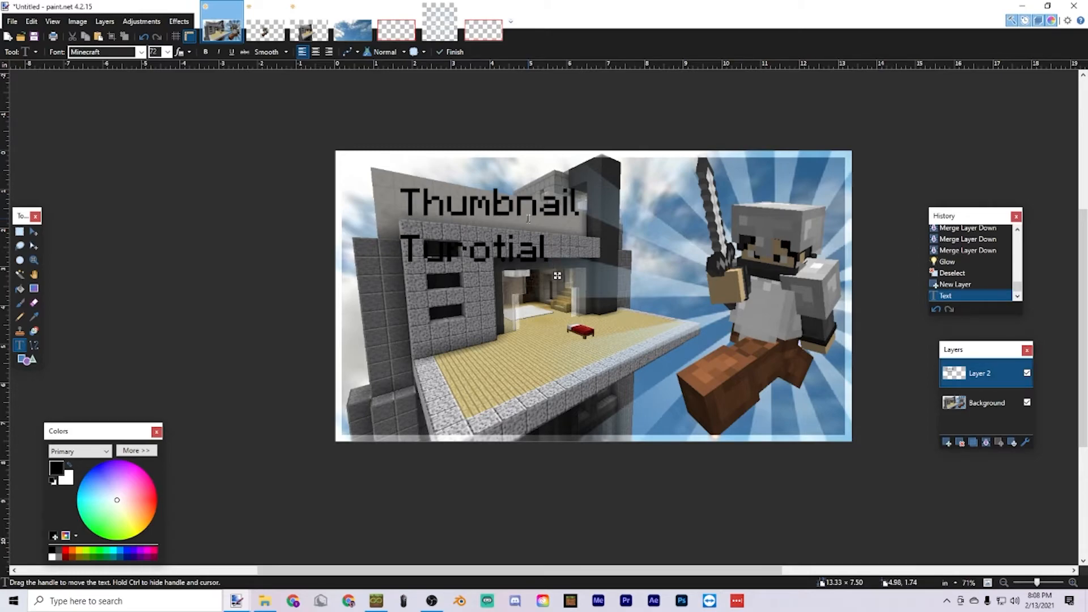
mouse_move(145, 506)
mouse_down()
mouse_move(126, 478)
mouse_move(111, 475)
mouse_move(96, 493)
mouse_move(97, 481)
mouse_up()
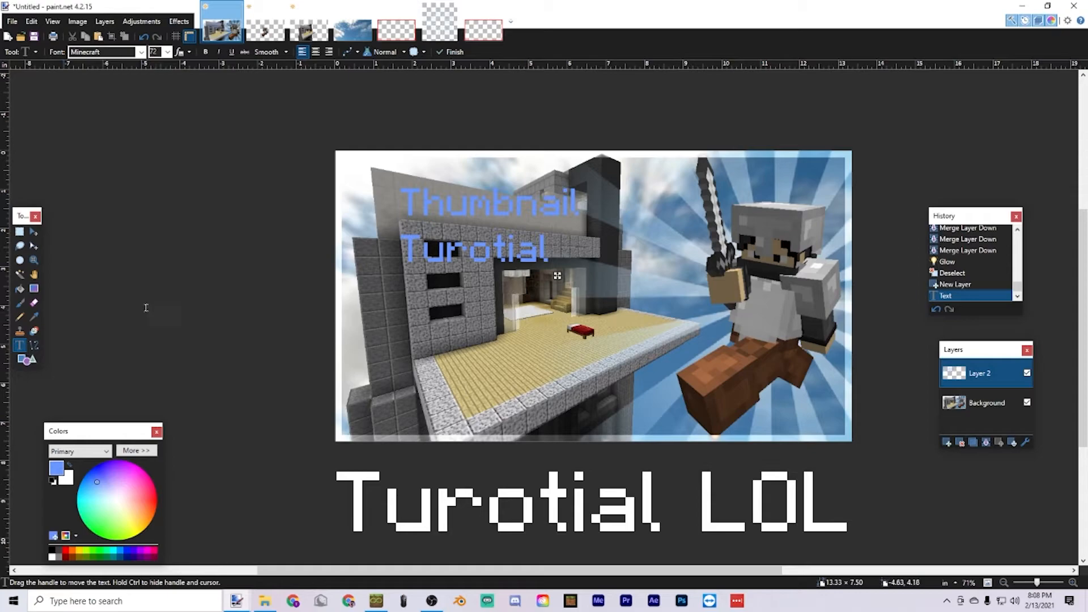
click(19, 231)
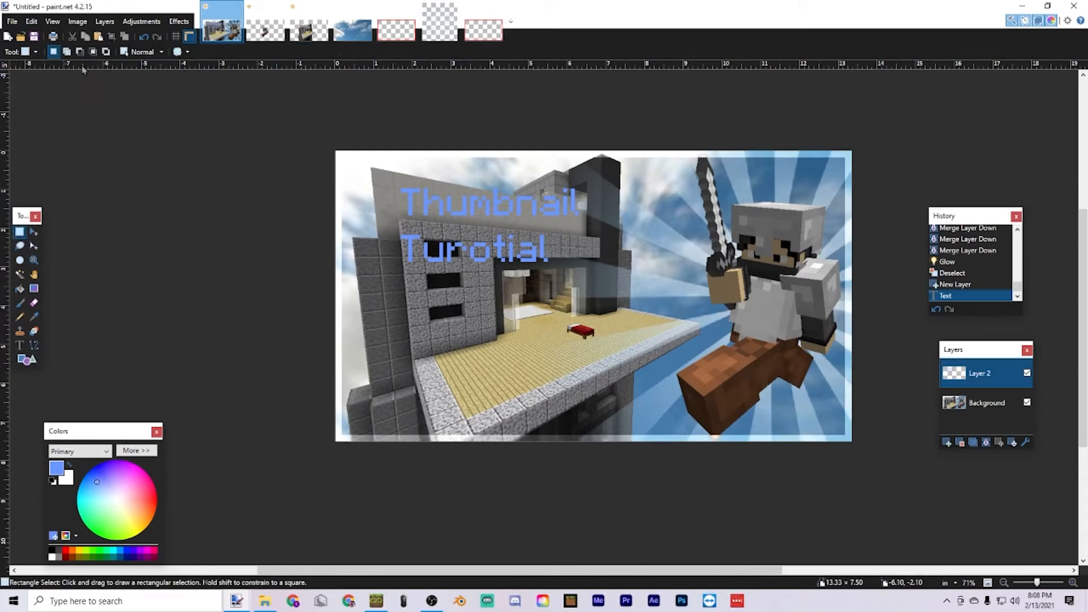
- Apply Outline Object to the title text with a white outline of width 3 and softness 127
click(180, 22)
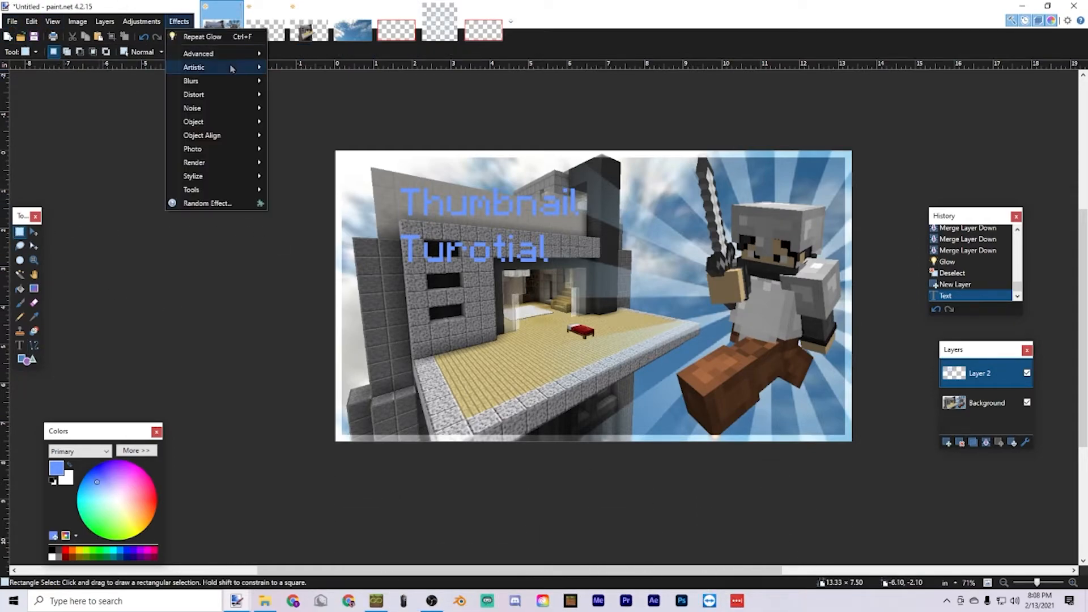
mouse_move(228, 128)
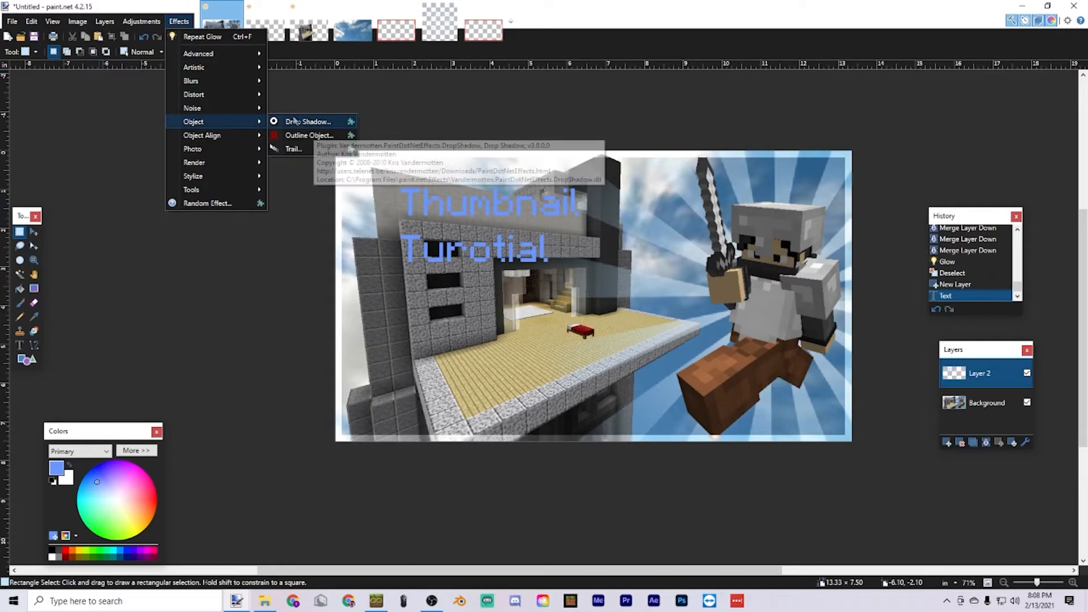
mouse_move(222, 101)
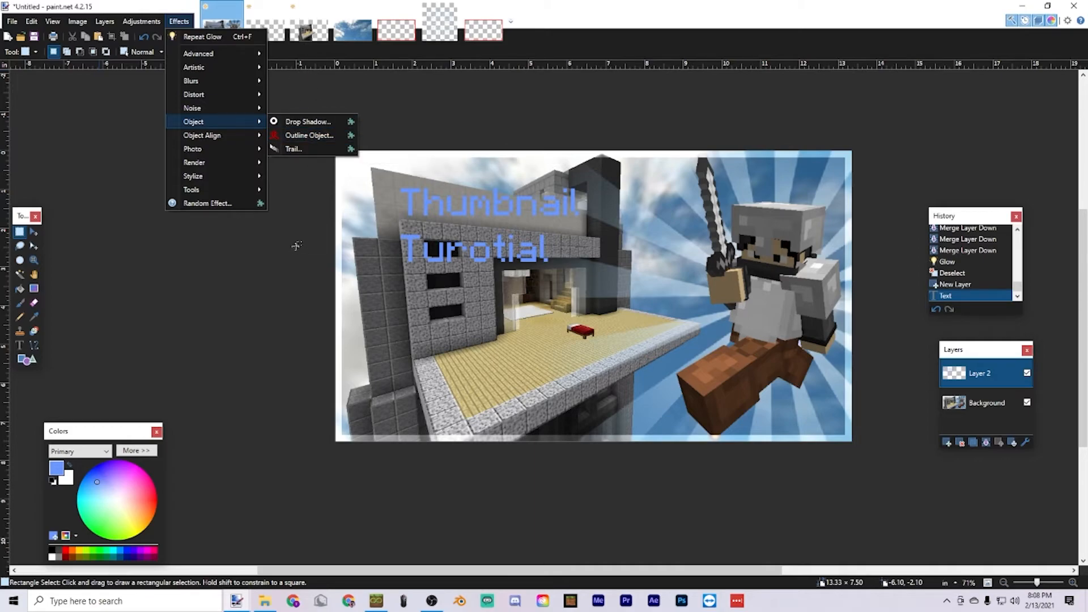
click(296, 137)
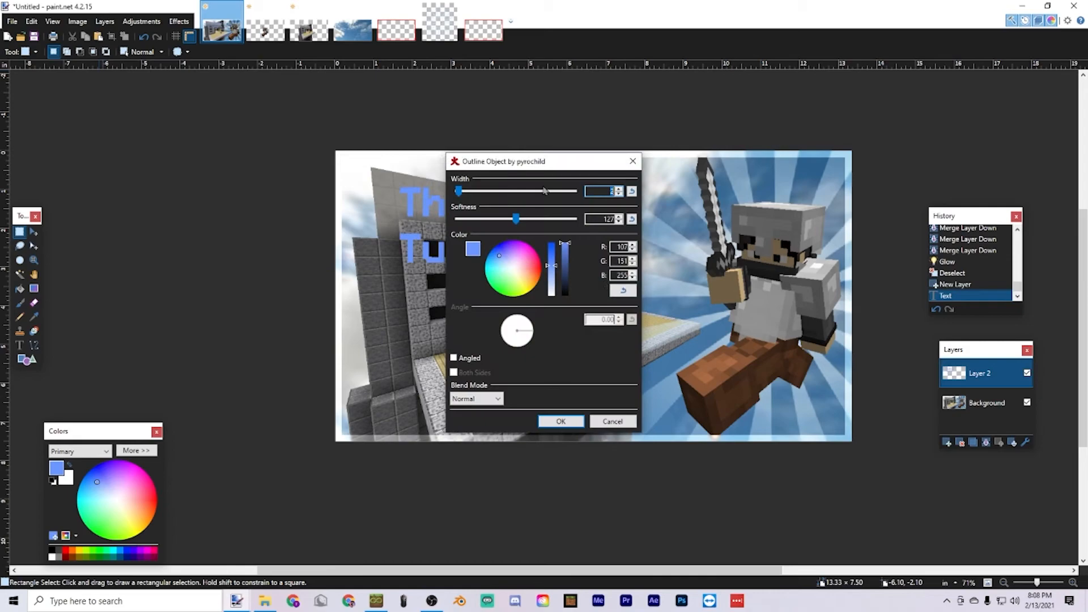
drag(532, 161, 715, 155)
drag(736, 271, 738, 334)
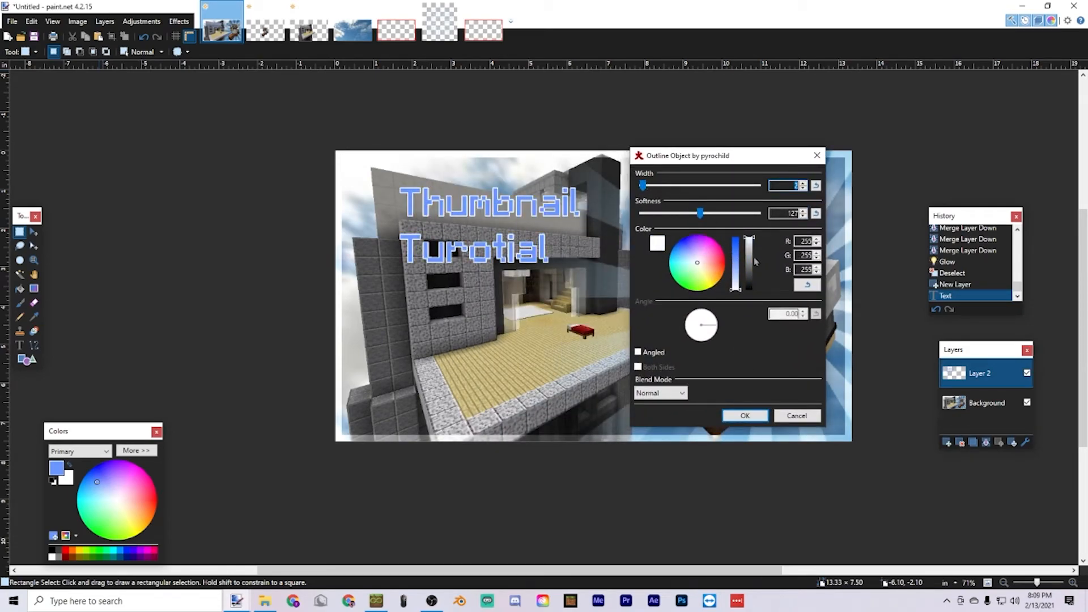
drag(643, 187, 646, 187)
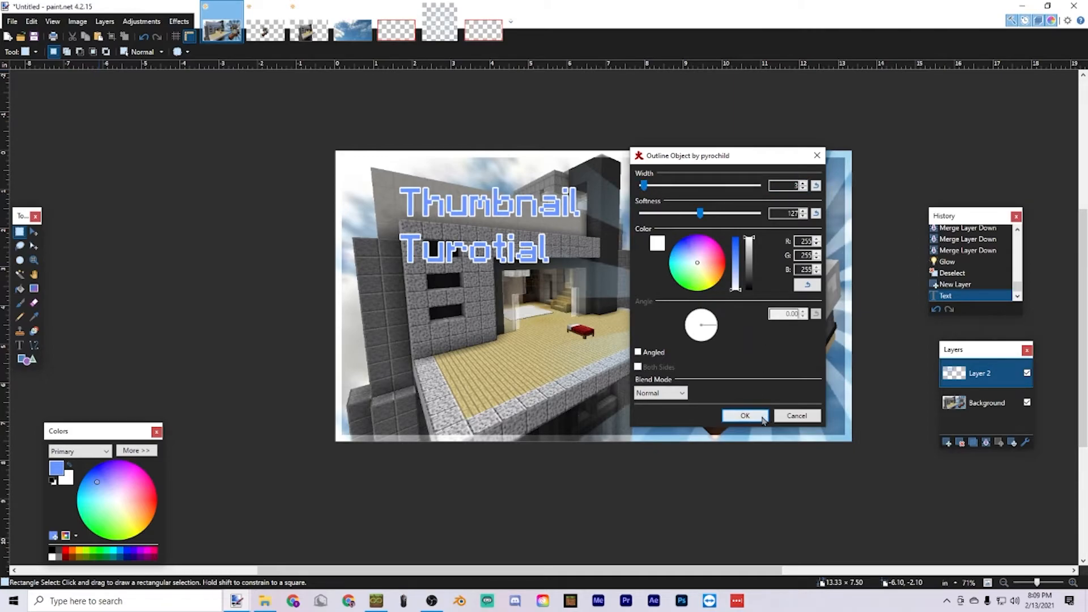
click(746, 415)
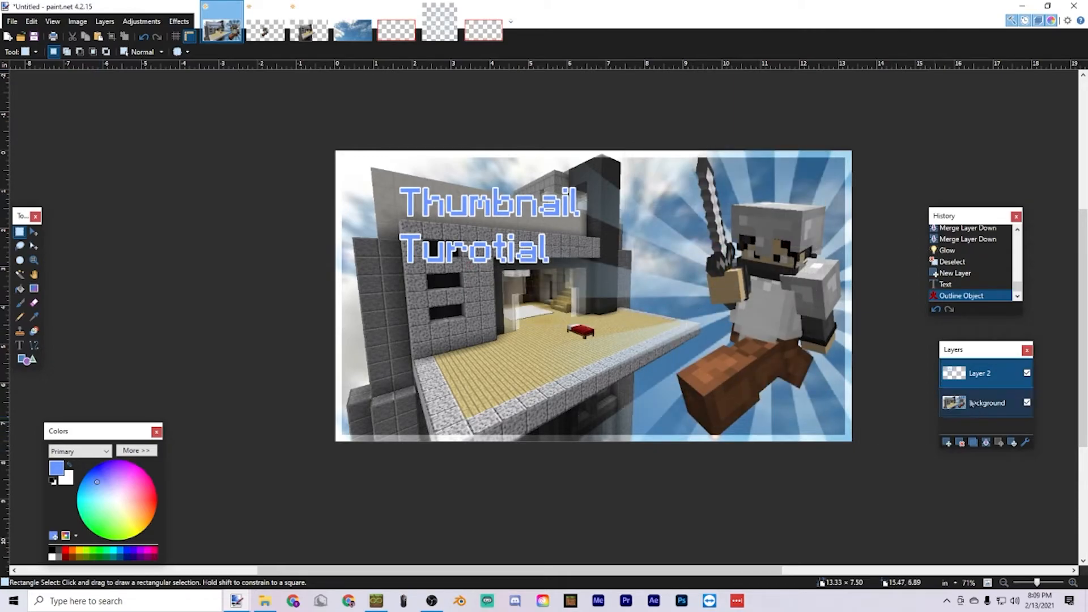
- Add a new layer and start a red Minecraft-font text at size 28 just below the title
click(946, 443)
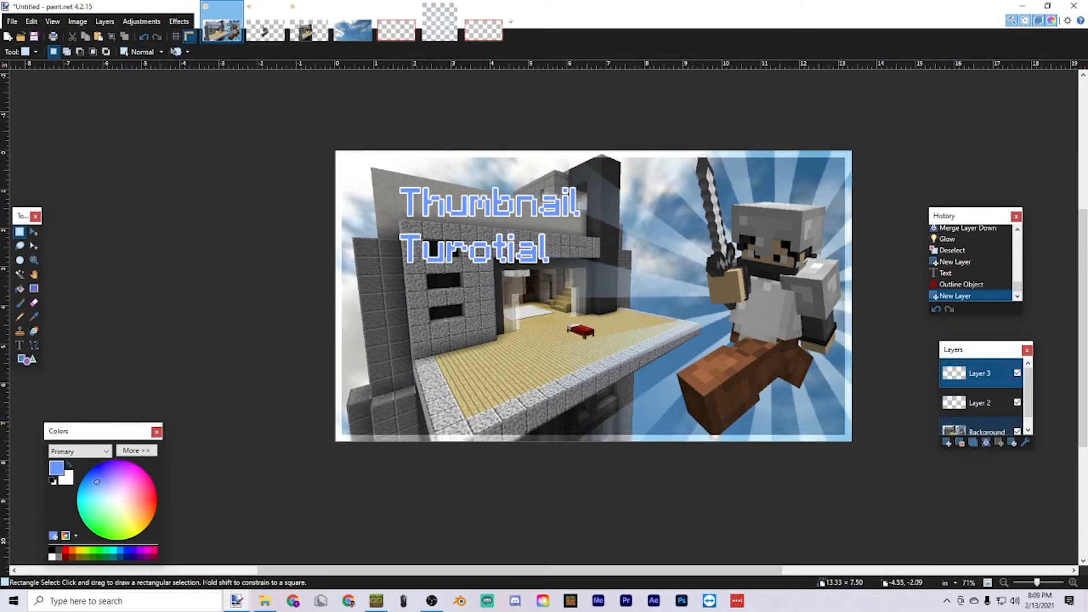
click(19, 345)
click(166, 53)
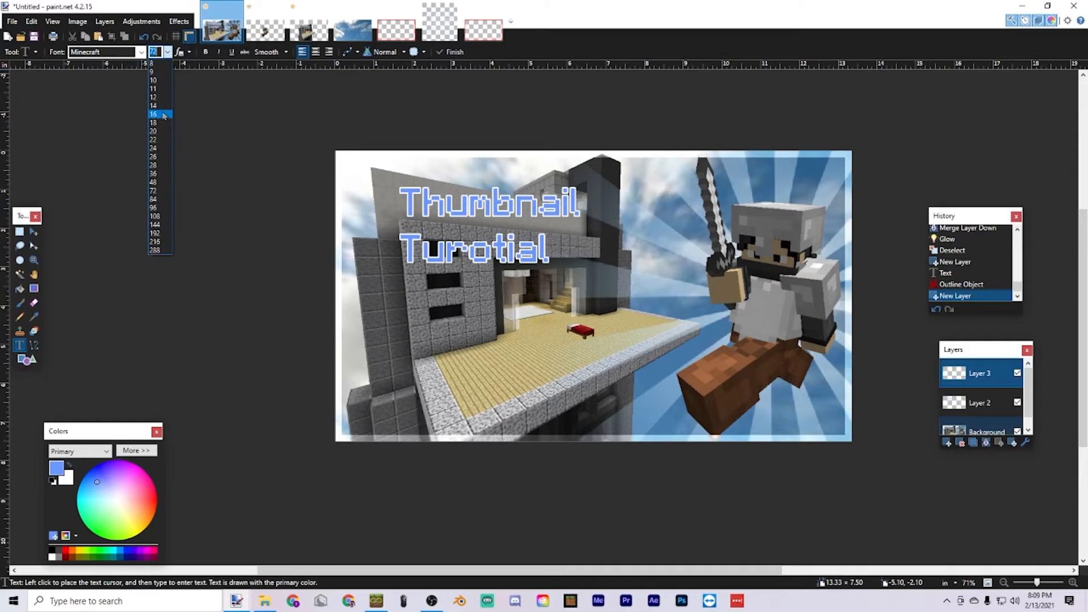
click(165, 166)
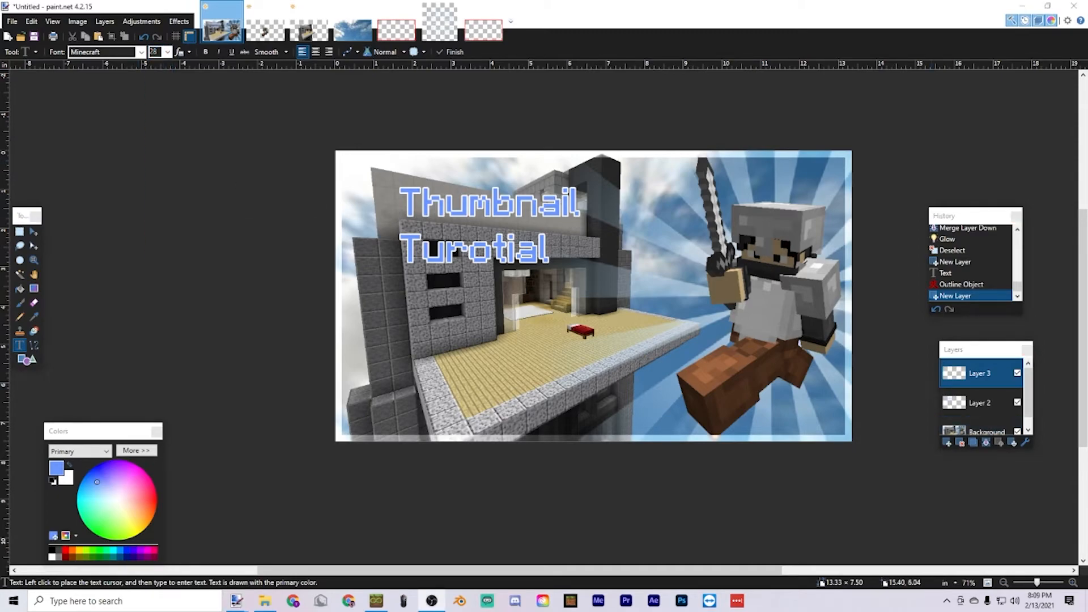
click(401, 286)
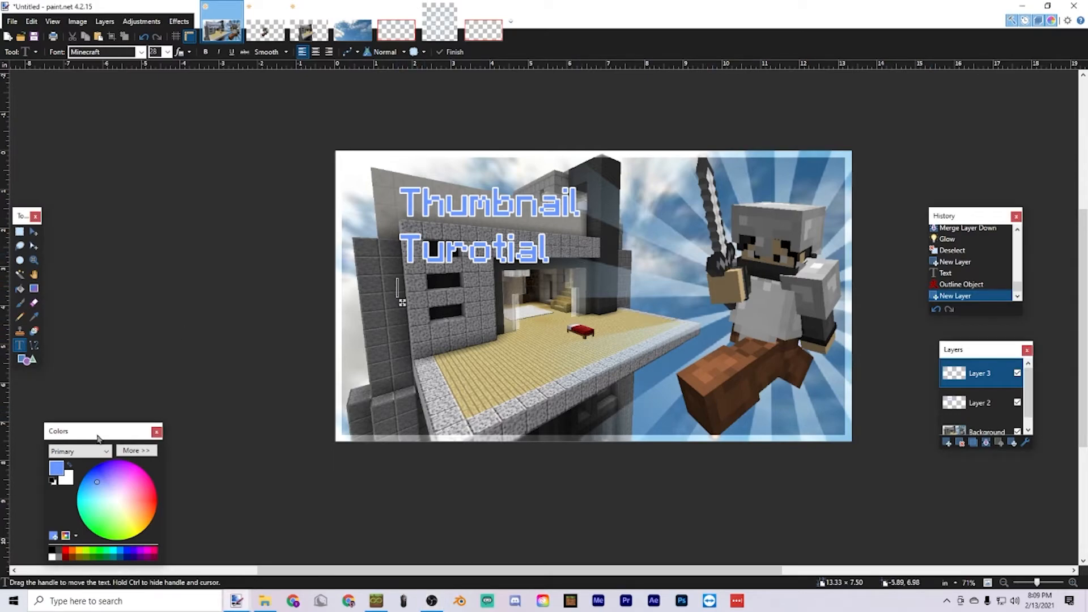
click(147, 499)
drag(147, 505, 155, 503)
text(How I make)
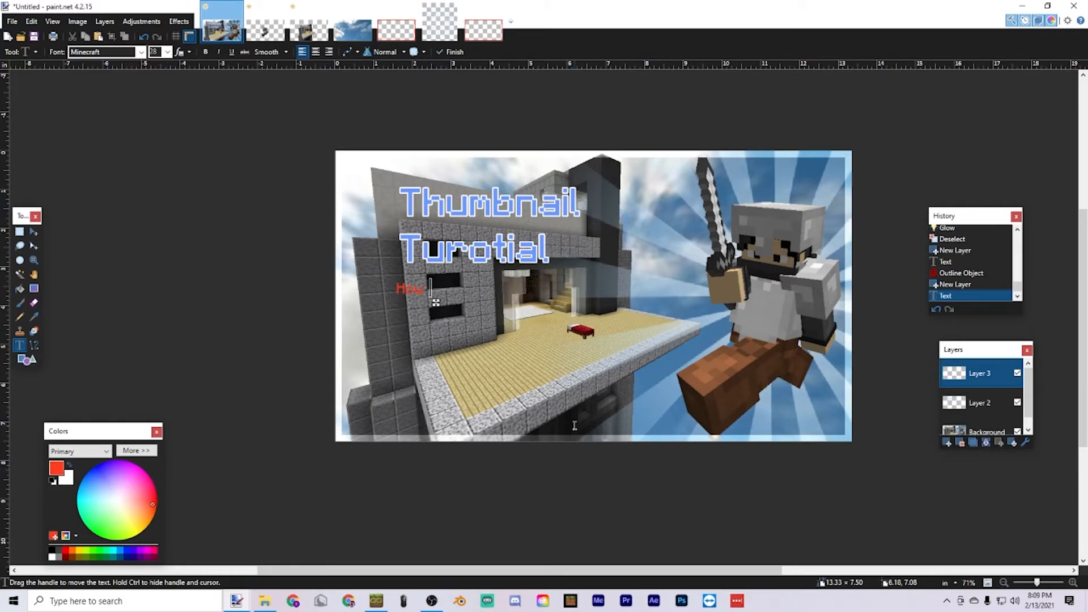
key(BackSpace)
key(BackSpace)
key(BackSpace)
key(BackSpace)
key(BackSpace)
key(BackSpace)
key(BackSpace)
- Write "Want To Make This?" as the subtitle and set its font size to 36
text(I make)
text(?)
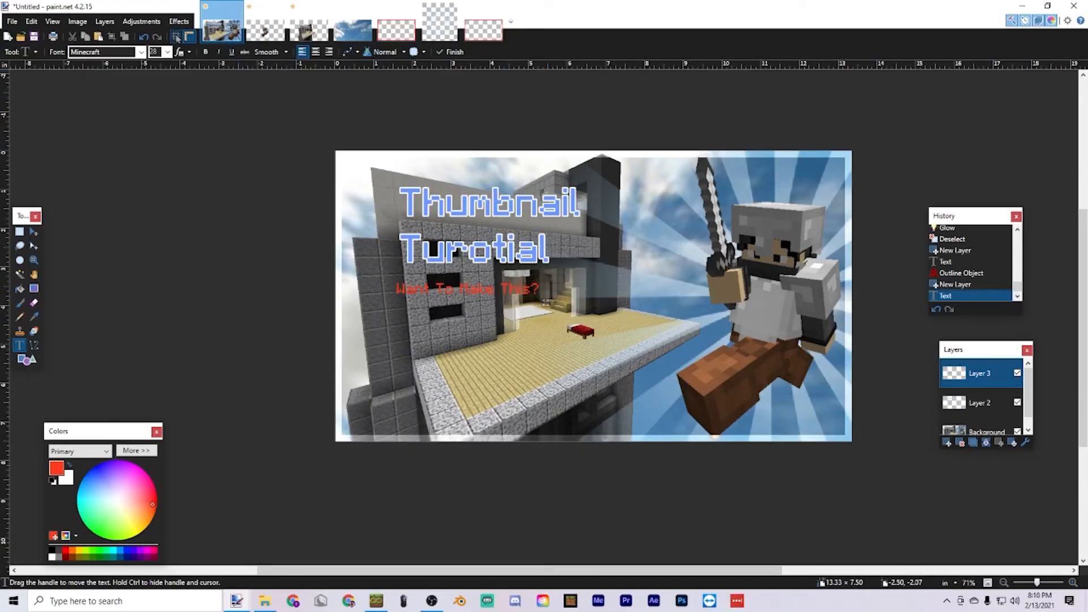
click(167, 52)
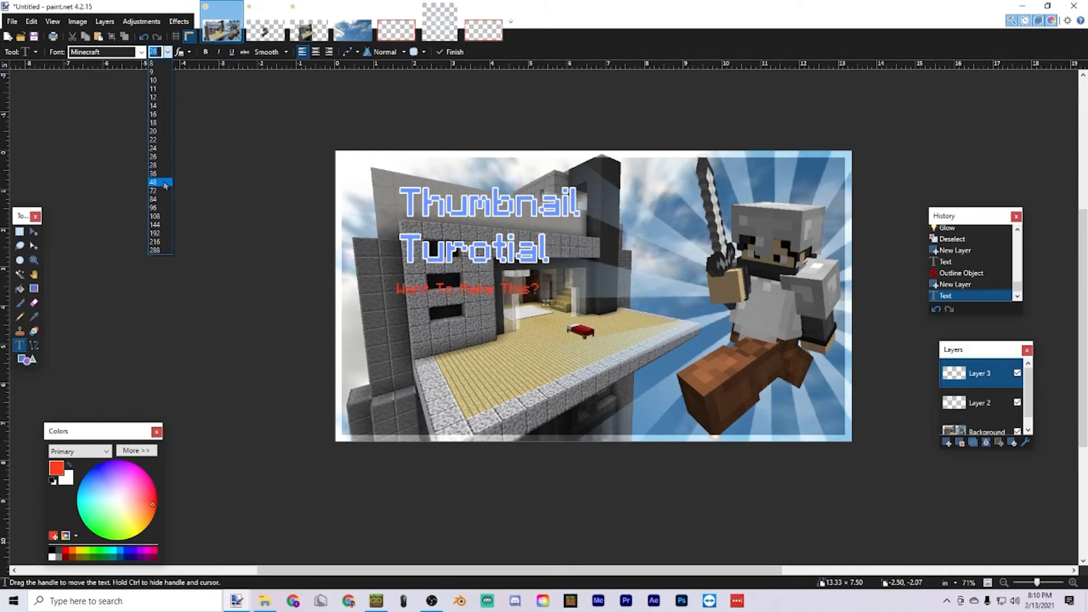
click(156, 154)
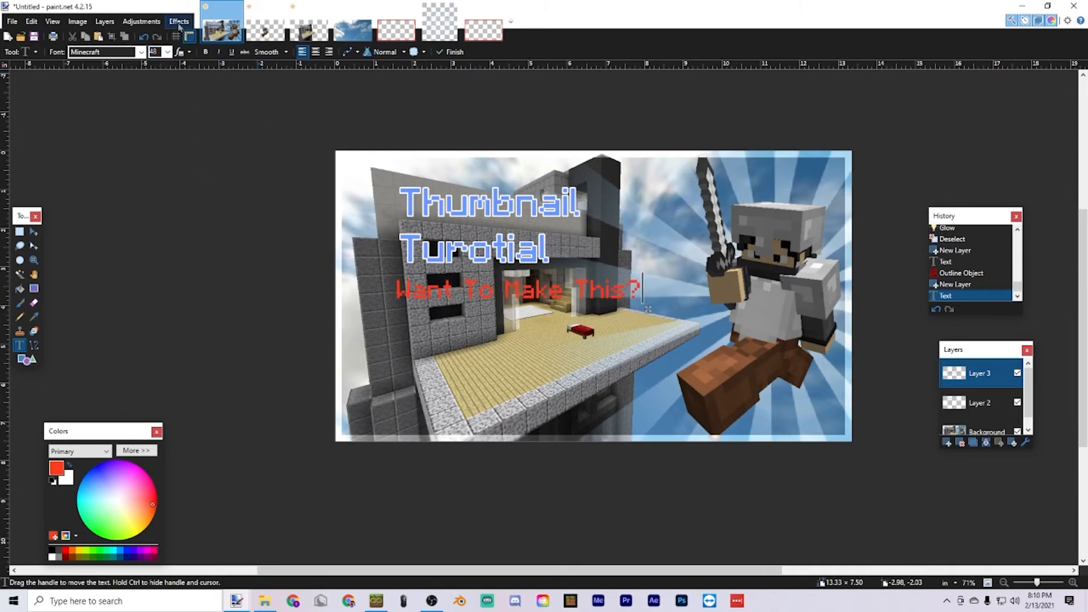
click(168, 51)
click(163, 175)
- Give the red subtitle a black outline of width 3 and merge its layer down into the title's layer
click(180, 25)
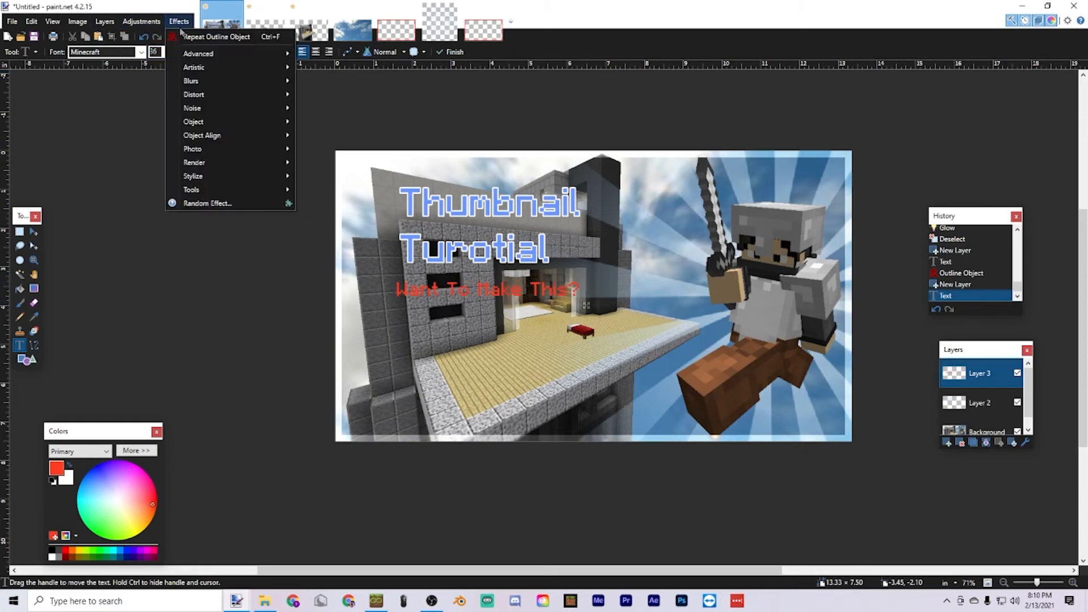
mouse_move(255, 125)
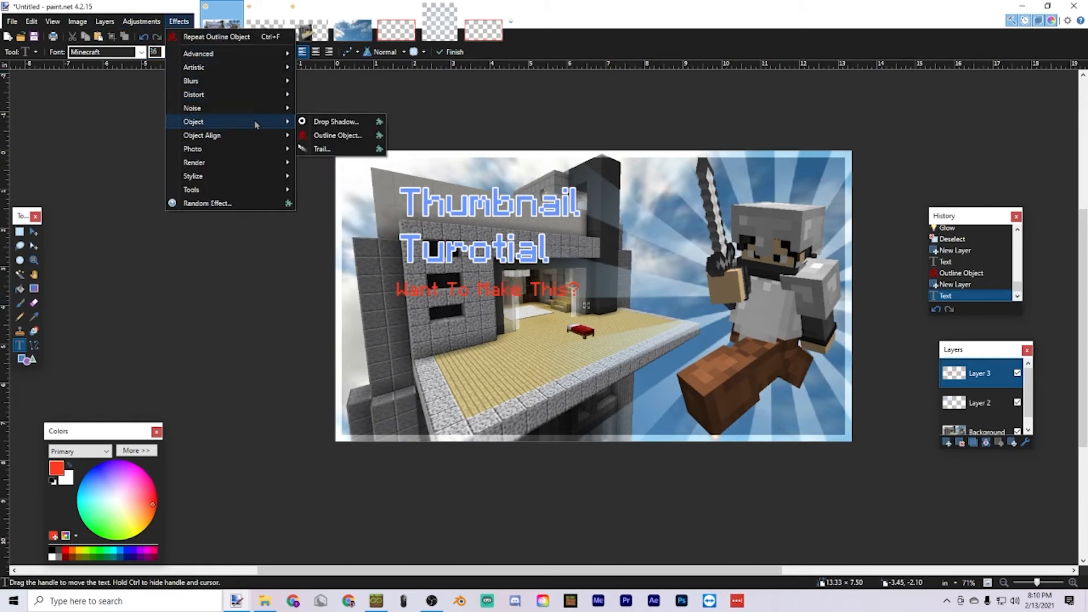
click(334, 135)
drag(570, 238, 565, 357)
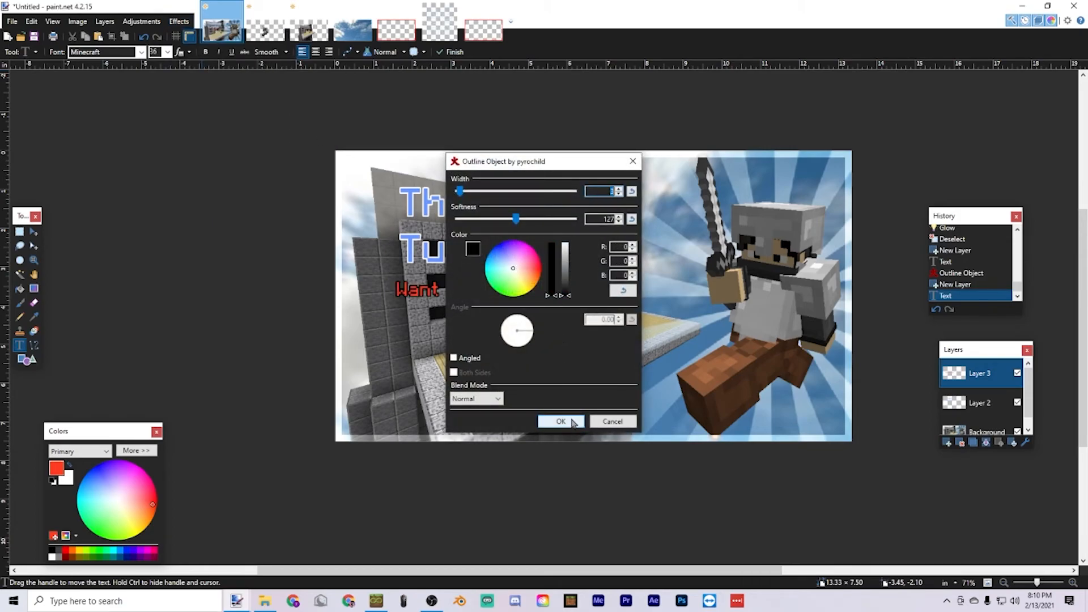
click(561, 421)
click(19, 232)
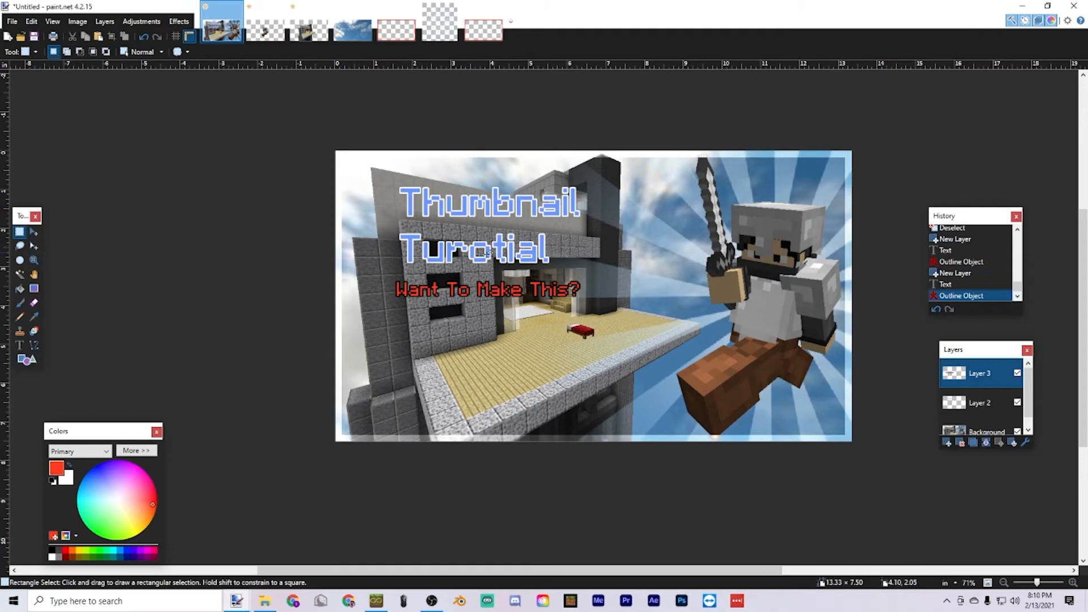
click(986, 442)
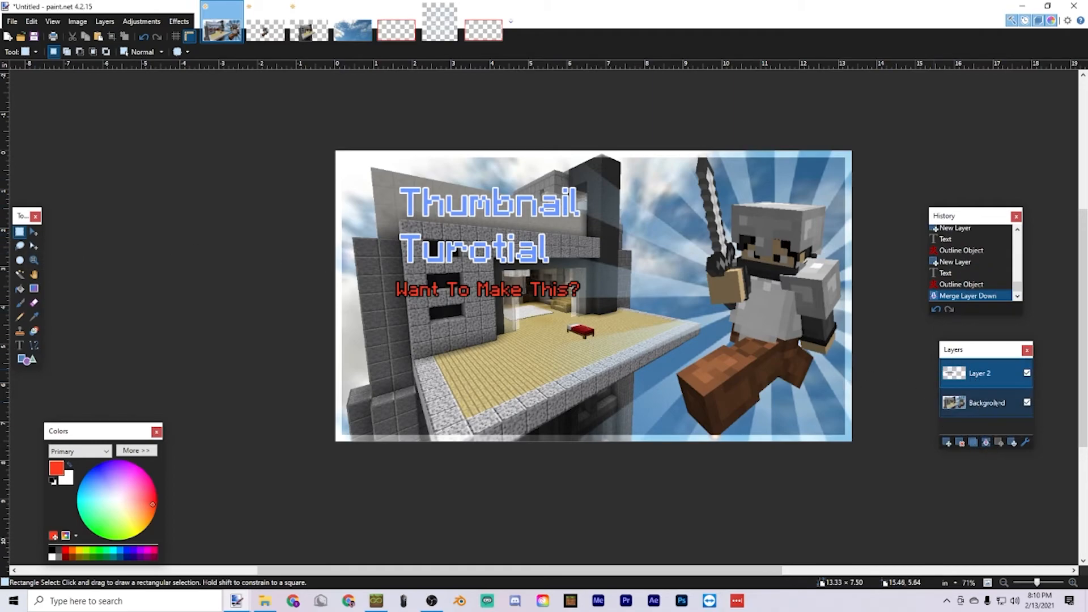
- Tilt the whole text layer about 5° counter-clockwise and position it over the building
click(36, 234)
key(ctrl+a)
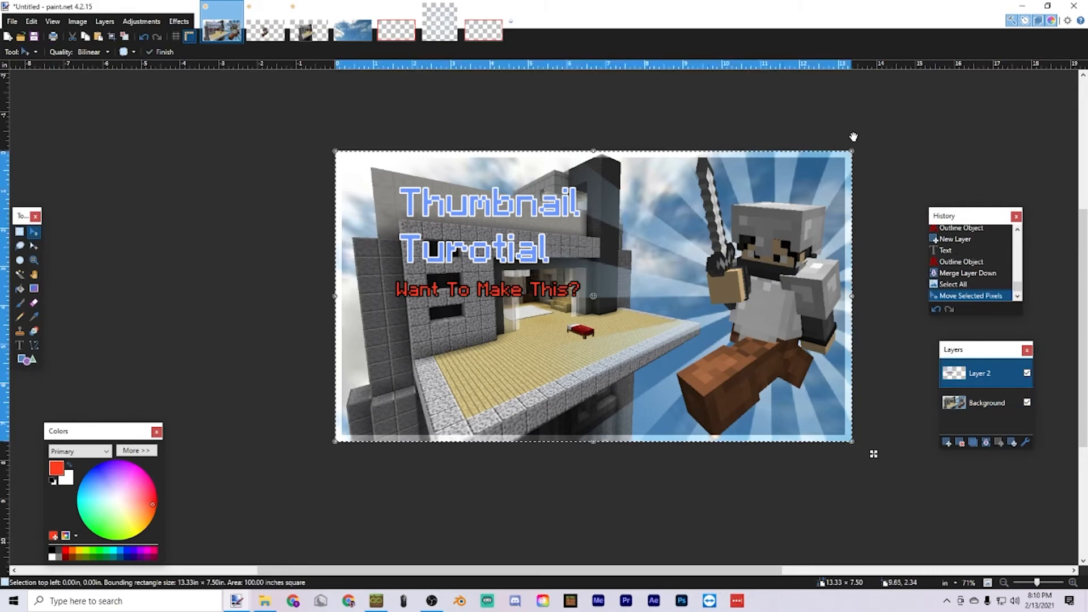
drag(865, 138, 816, 210)
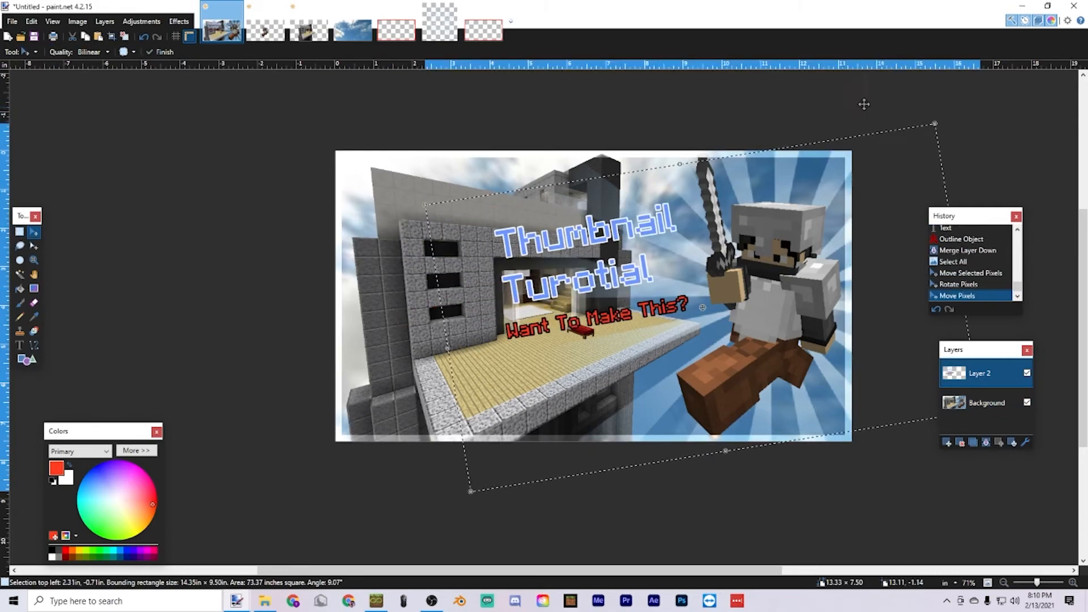
drag(945, 122, 941, 115)
drag(557, 257, 477, 242)
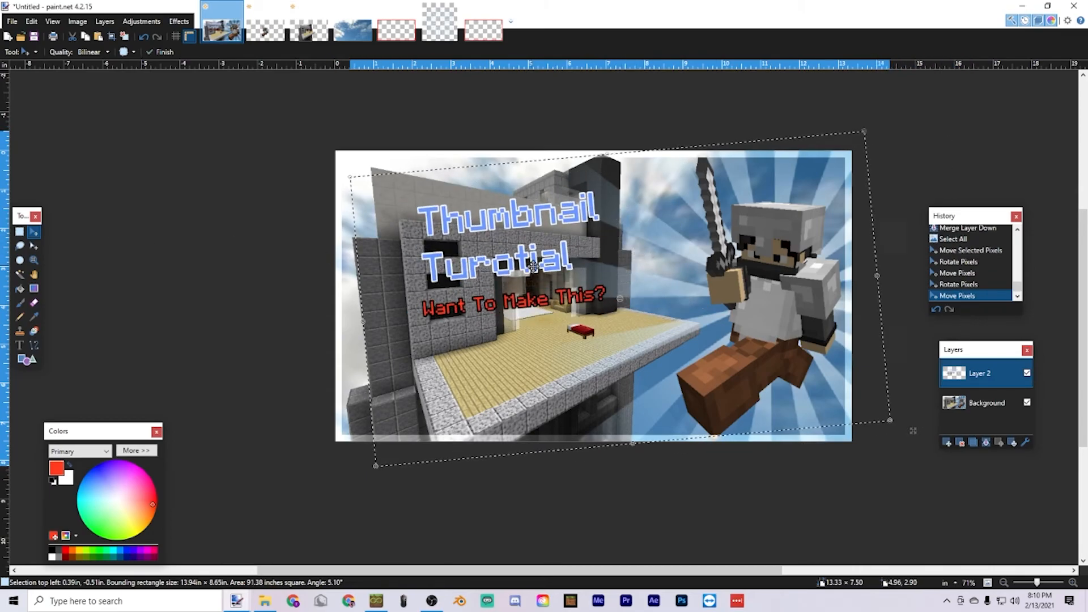
- Enlarge the tilted text selection to about 20.2 by 12.5 inches, reposition it over the building and deselect
drag(350, 177, 95, 85)
drag(519, 194, 713, 268)
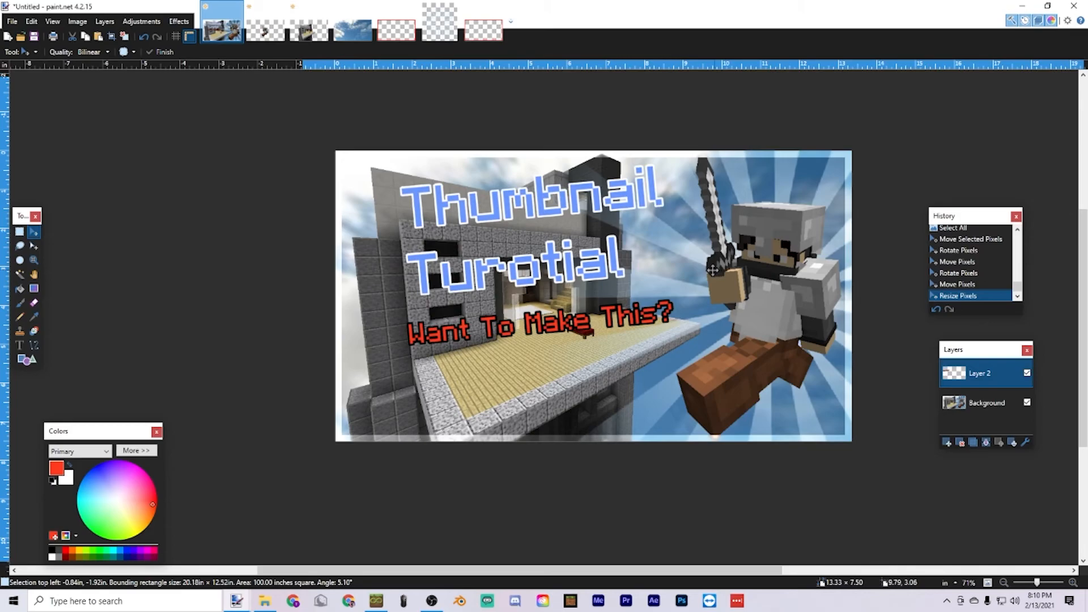
click(19, 232)
click(431, 222)
ctrl+scroll(490, 242, down, 3)
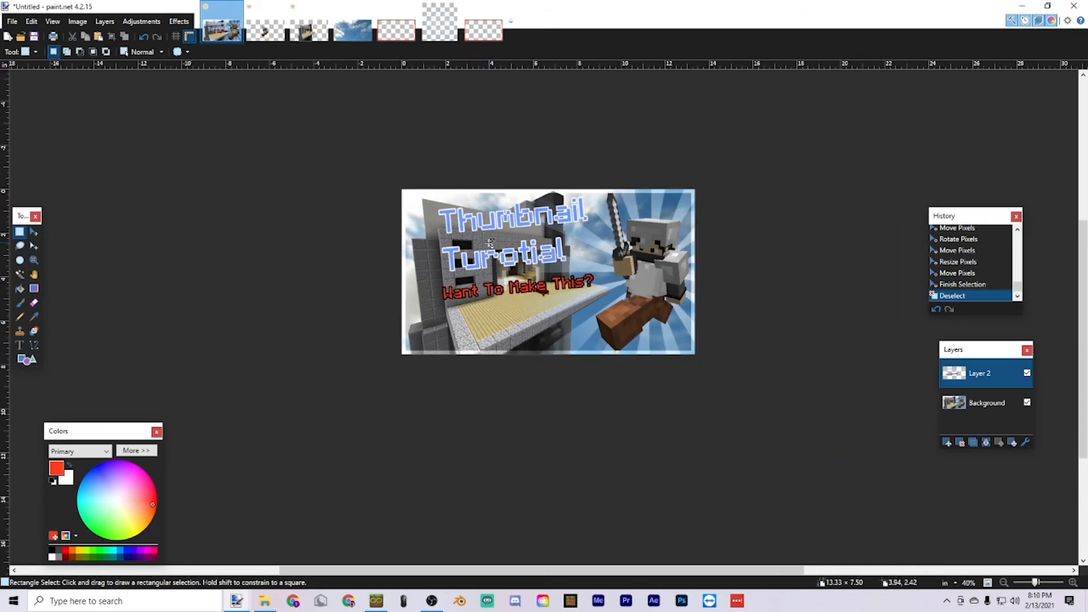
ctrl+scroll(490, 241, up, 2)
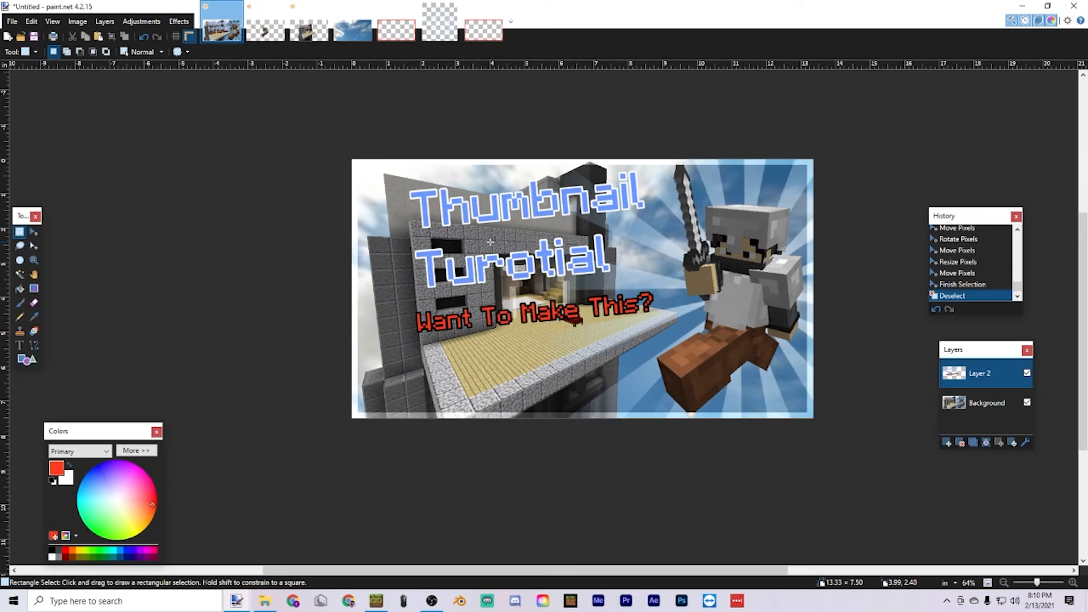
scroll(490, 242, right, 2)
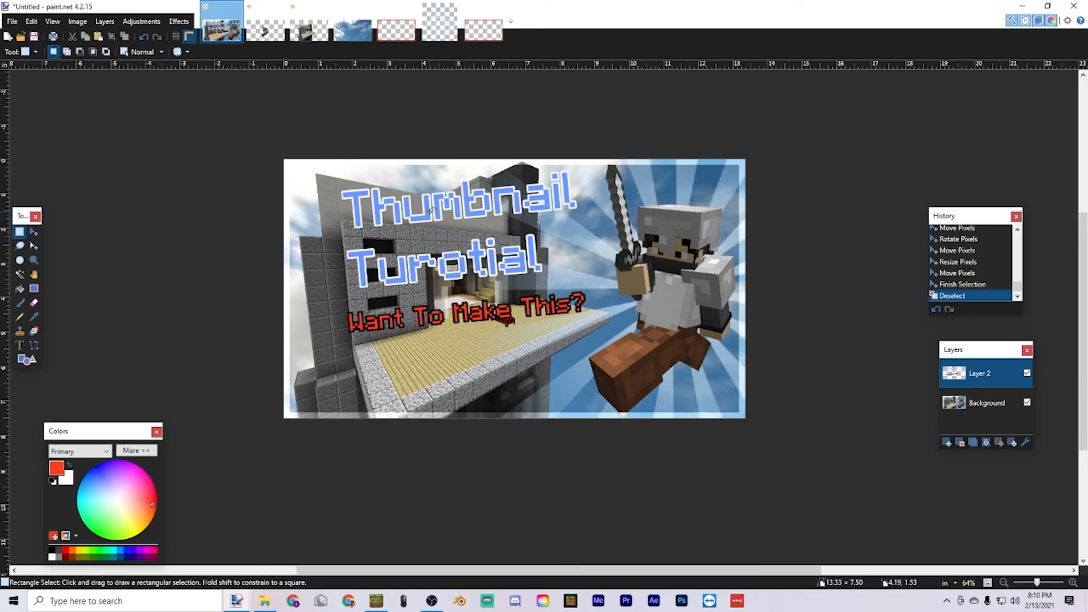
scroll(431, 211, left, 2)
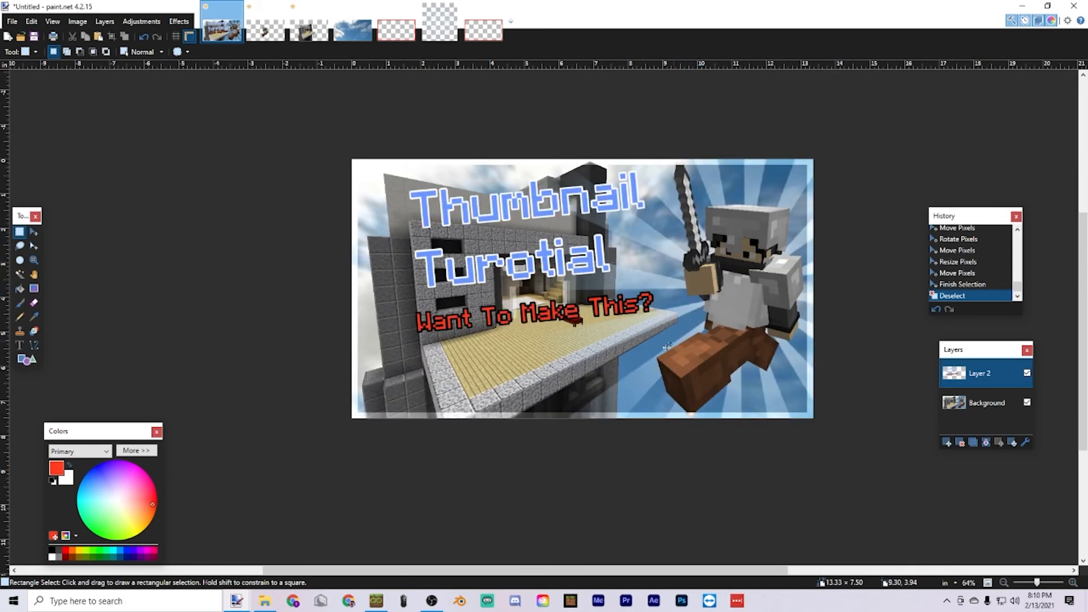